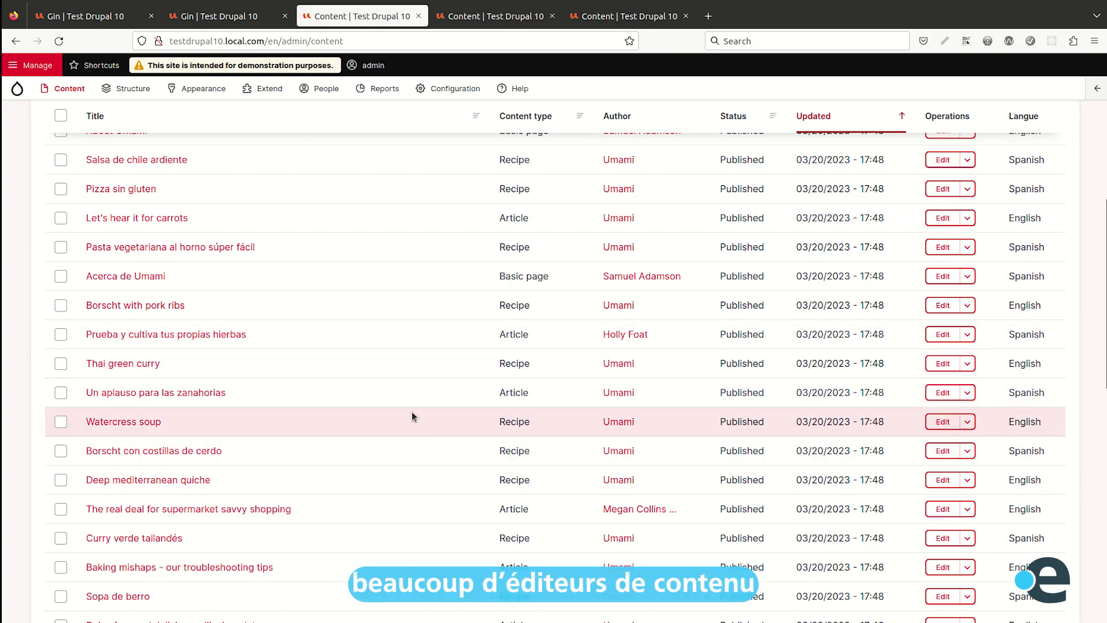
Log in to the Drupal site and open the Gin theme's appearance settings
{"action": "scroll", "coordinate": [411, 397], "scroll_direction": "up", "scroll_amount": 4}
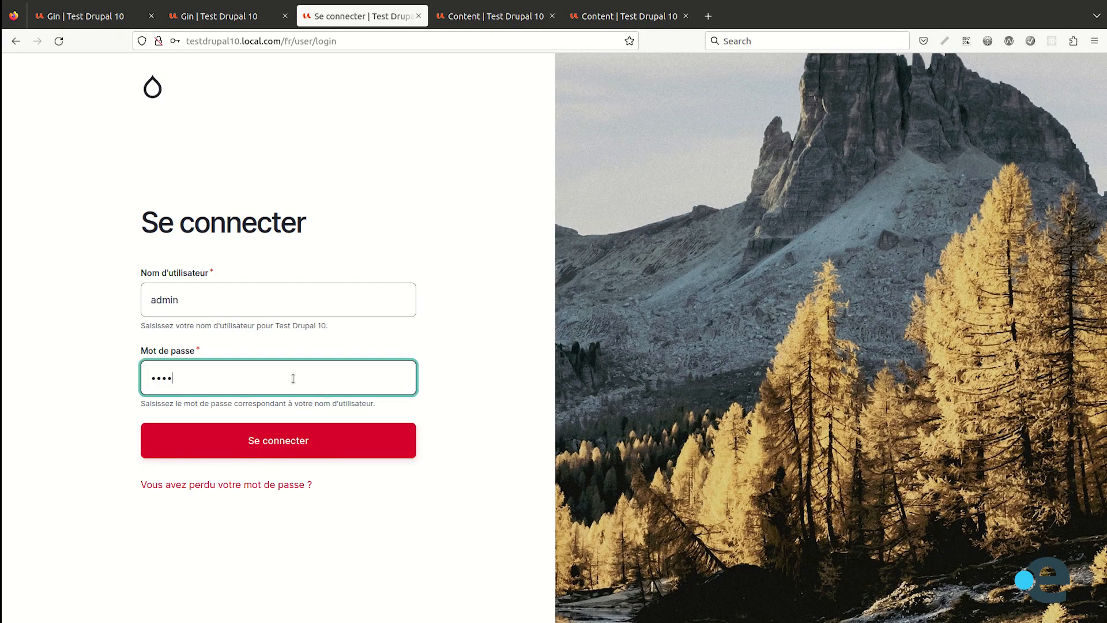
{"action": "left_click", "coordinate": [327, 441]}
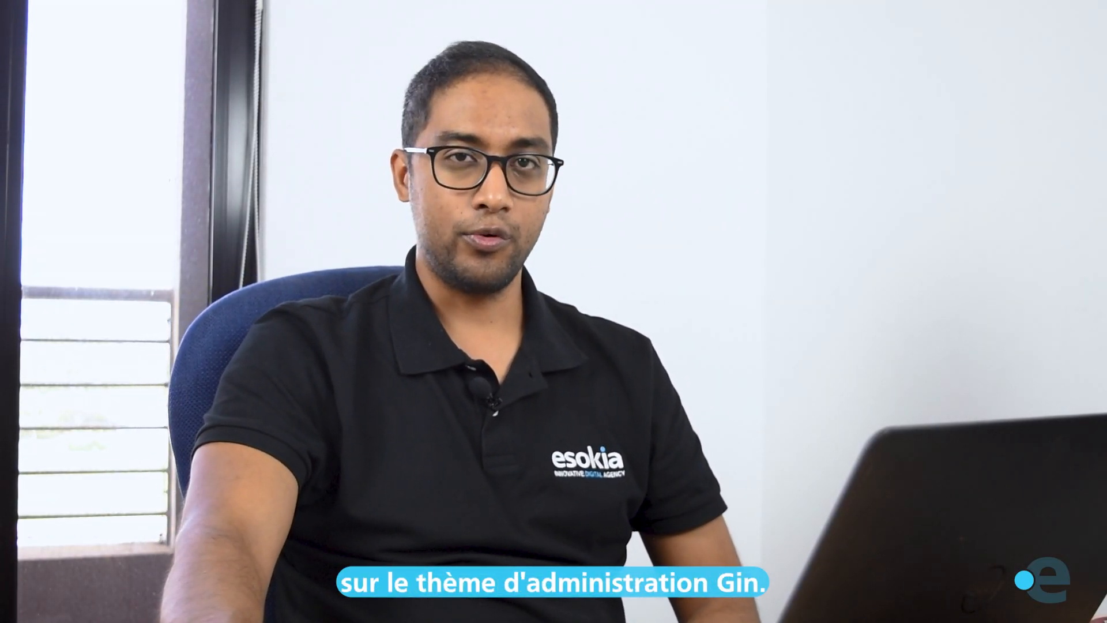
{"action": "left_click", "coordinate": [325, 309]}
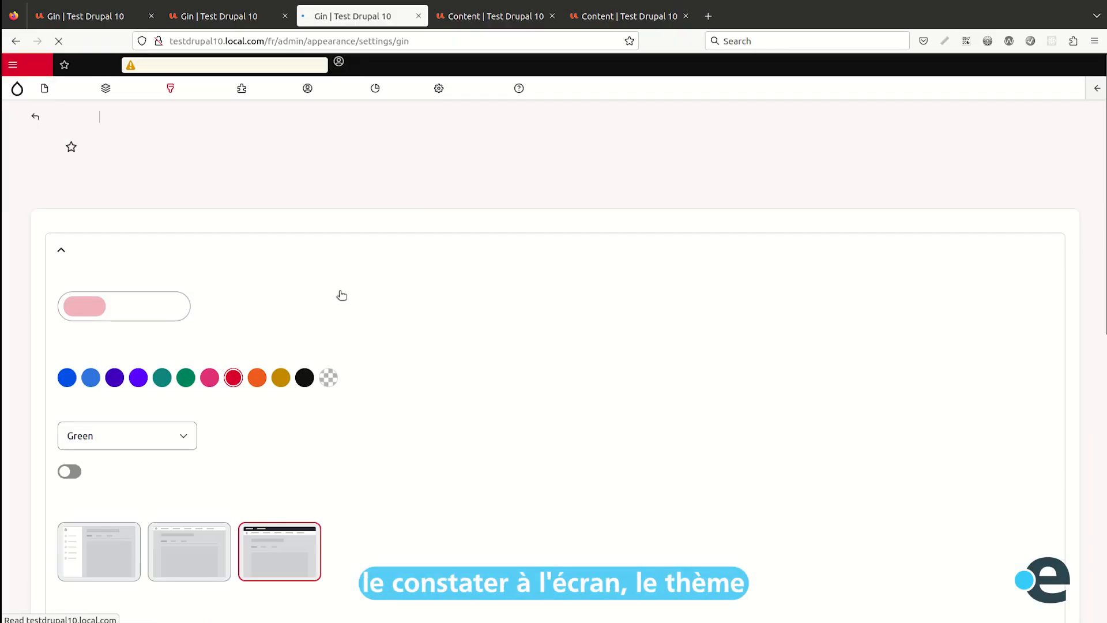
Examine the Gin theme options, including the main settings, logo image, favicon and page element display sections
{"action": "scroll", "coordinate": [432, 289], "scroll_direction": "down", "scroll_amount": 2}
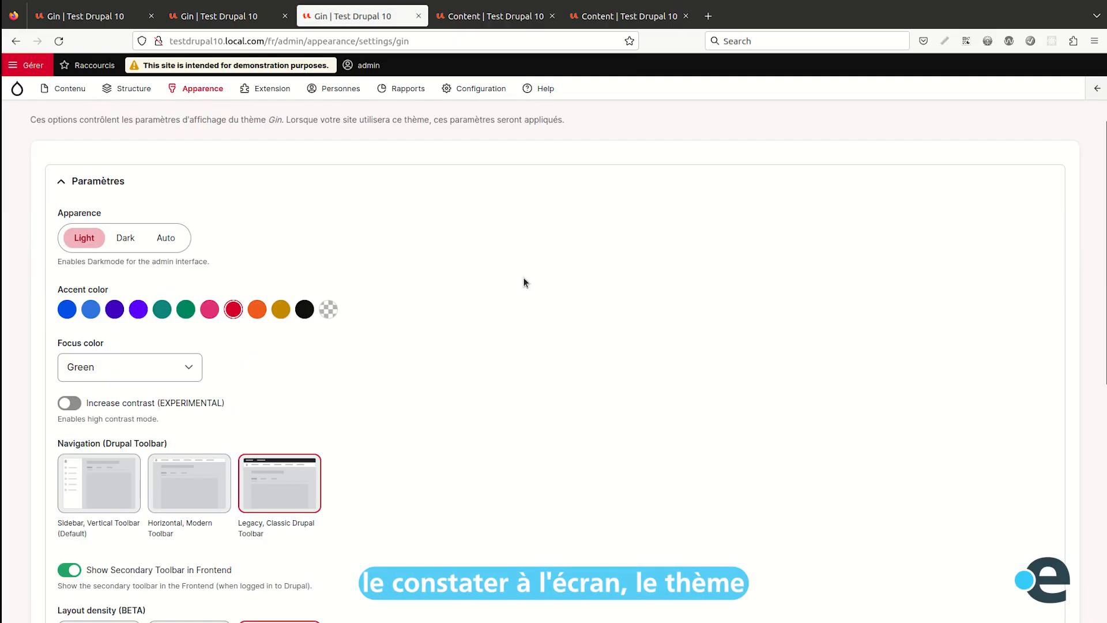
{"action": "left_click", "coordinate": [420, 182]}
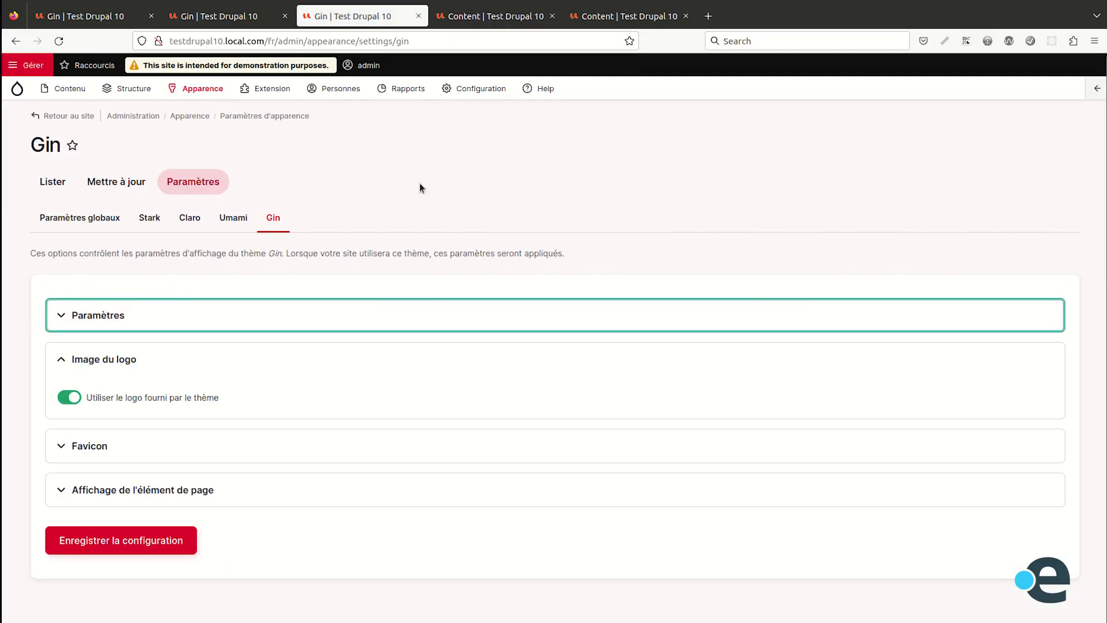
{"action": "left_click", "coordinate": [294, 321]}
{"action": "scroll", "coordinate": [627, 329], "scroll_direction": "down", "scroll_amount": 7}
{"action": "scroll", "coordinate": [629, 324], "scroll_direction": "down", "scroll_amount": 4}
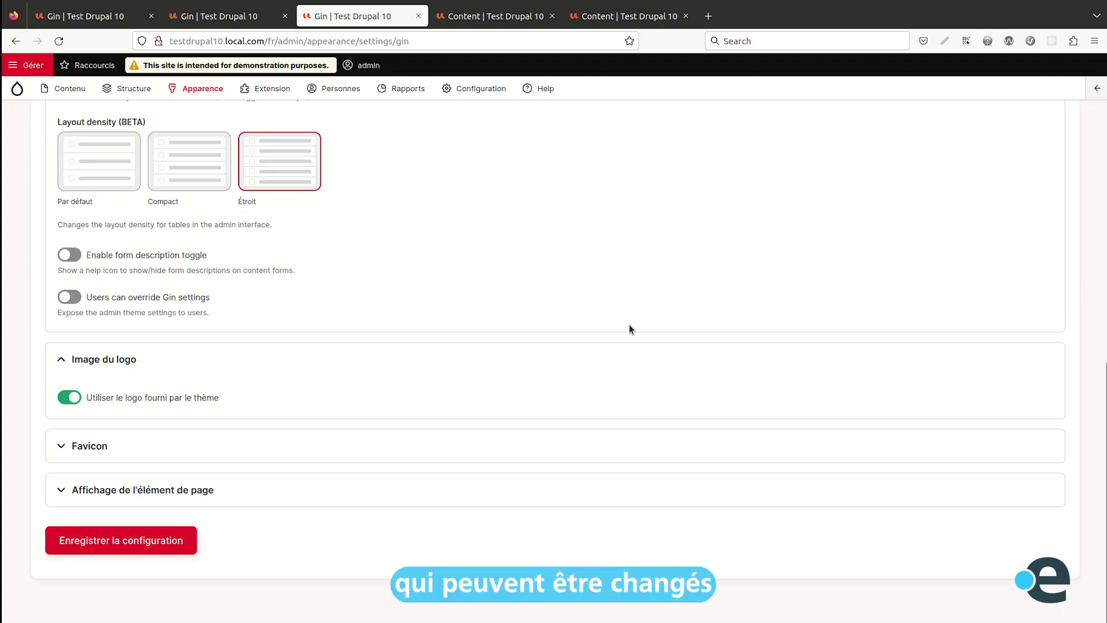
{"action": "left_click", "coordinate": [436, 451]}
{"action": "scroll", "coordinate": [433, 453], "scroll_direction": "down", "scroll_amount": 4}
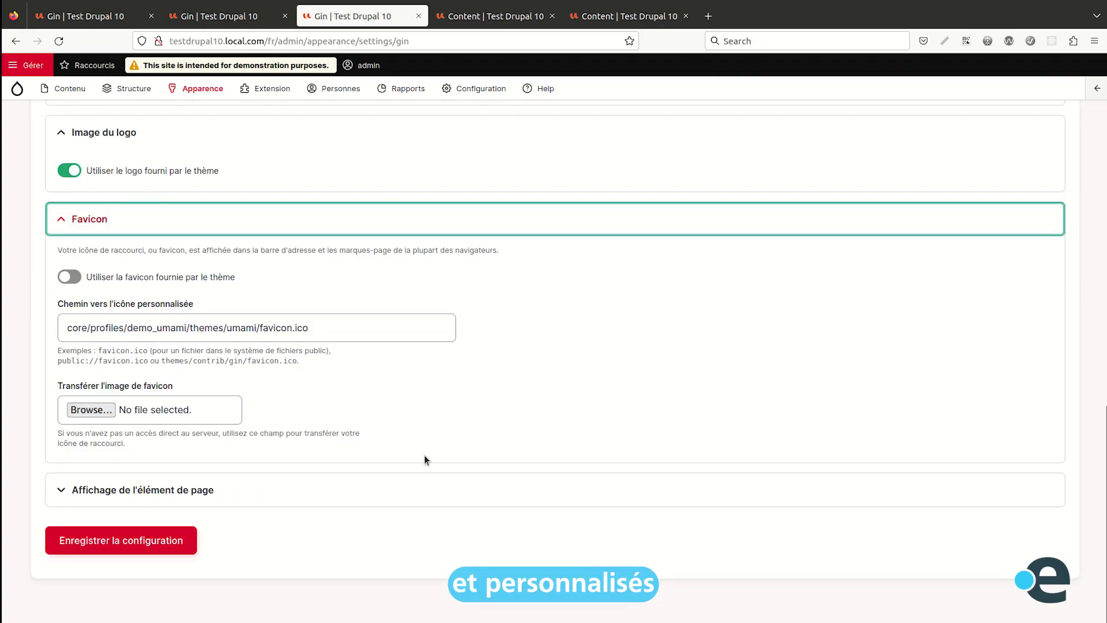
{"action": "left_click", "coordinate": [408, 488]}
{"action": "scroll", "coordinate": [490, 384], "scroll_direction": "up", "scroll_amount": 15}
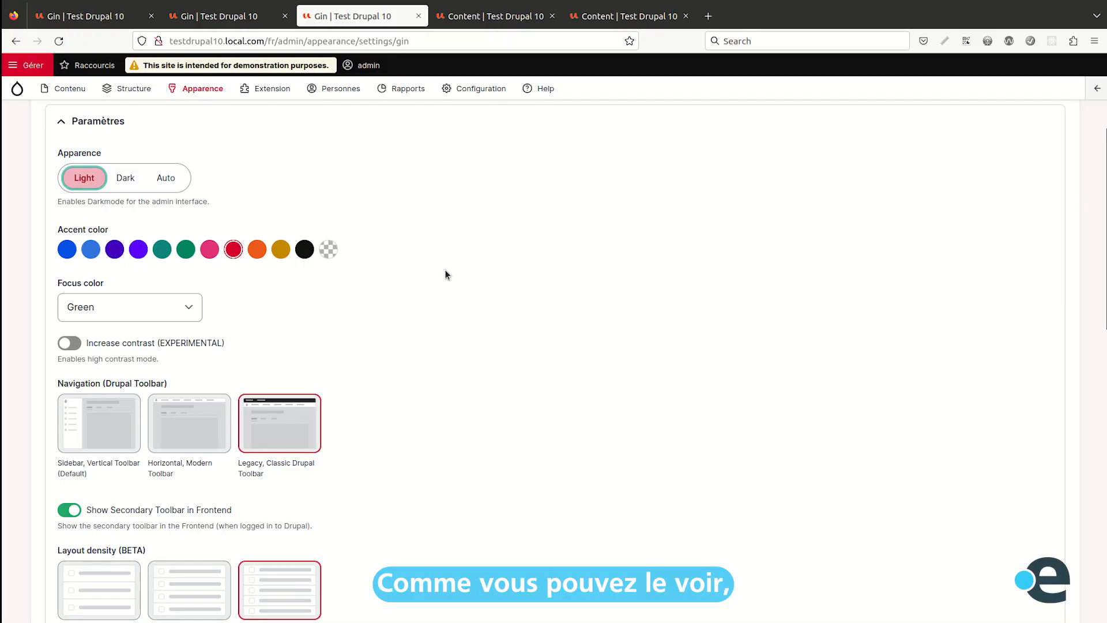
{"action": "scroll", "coordinate": [286, 250], "scroll_direction": "up", "scroll_amount": 4}
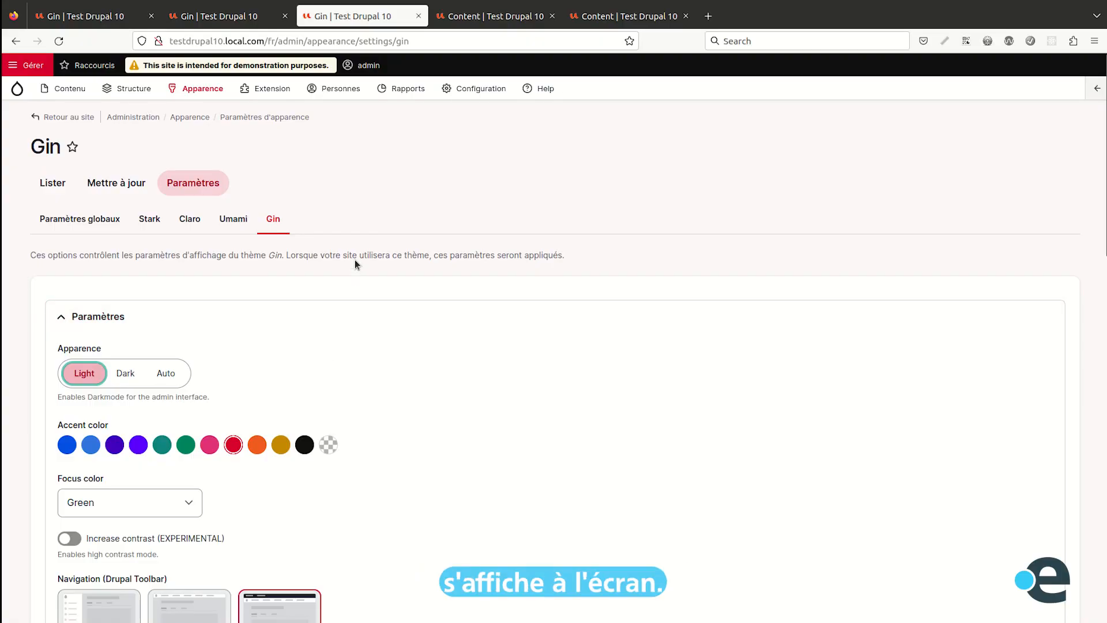
Set the Gin appearance to Dark and save the configuration
{"action": "scroll", "coordinate": [237, 325], "scroll_direction": "down", "scroll_amount": 2}
{"action": "left_click", "coordinate": [125, 306]}
{"action": "scroll", "coordinate": [173, 375], "scroll_direction": "down", "scroll_amount": 15}
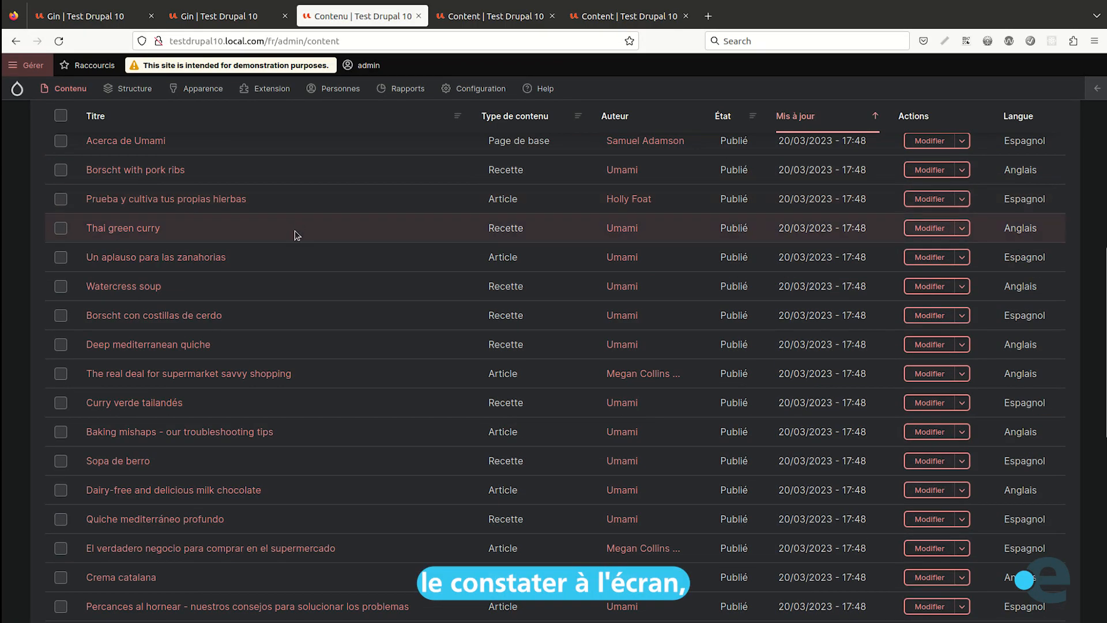
Open the article "Give it a go and grow your own herbs" for editing and examine its form in dark mode
{"action": "scroll", "coordinate": [294, 237], "scroll_direction": "up", "scroll_amount": 8}
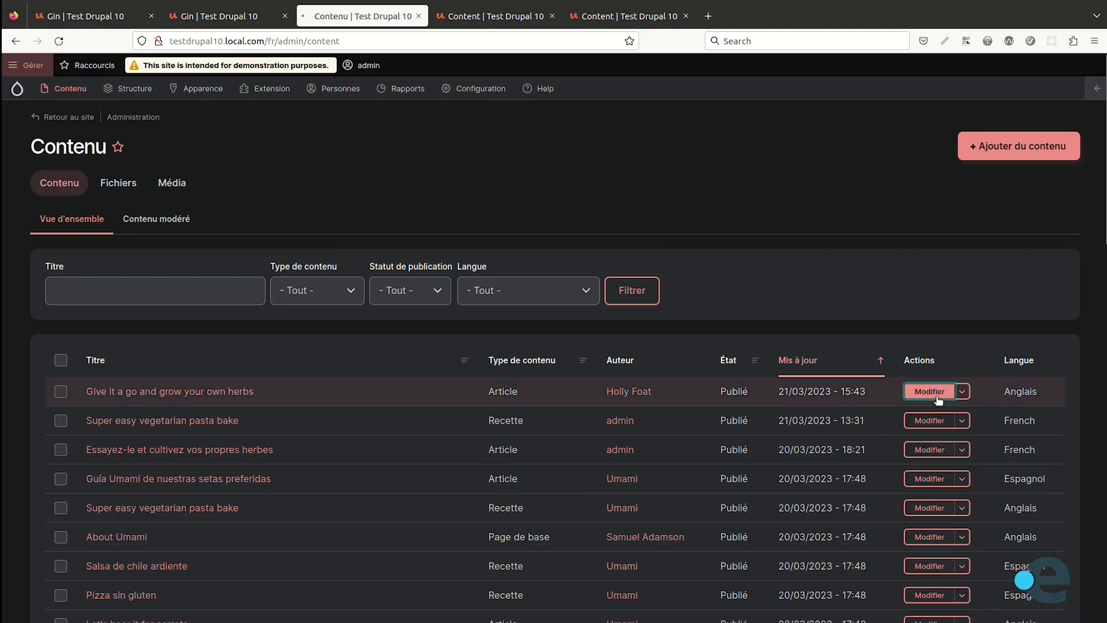
{"action": "scroll", "coordinate": [482, 280], "scroll_direction": "down", "scroll_amount": 10}
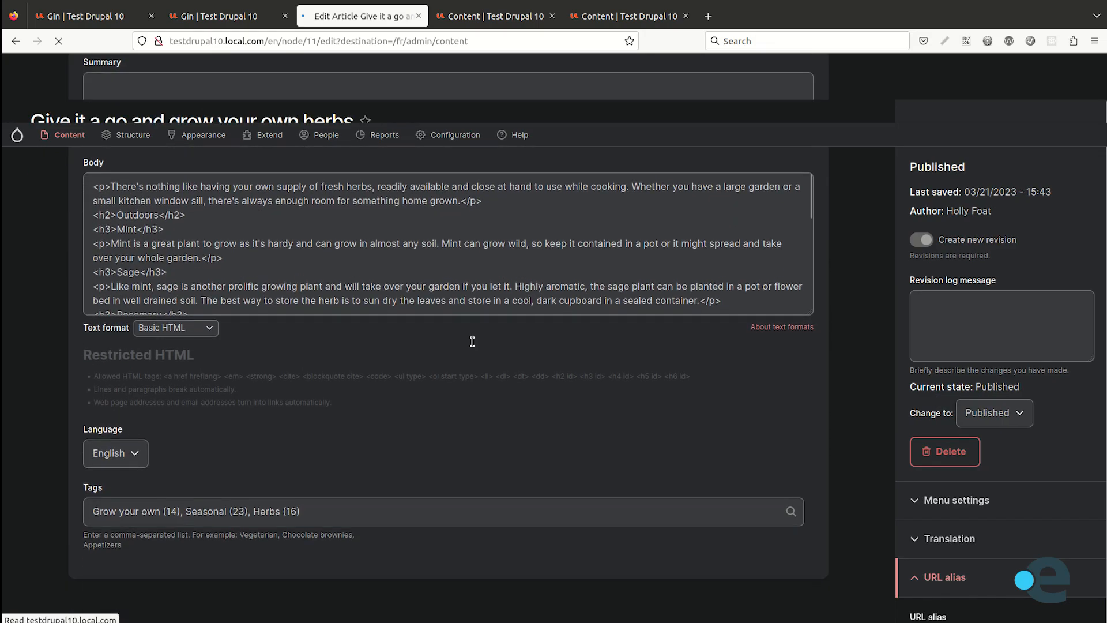
{"action": "scroll", "coordinate": [381, 231], "scroll_direction": "down", "scroll_amount": 10}
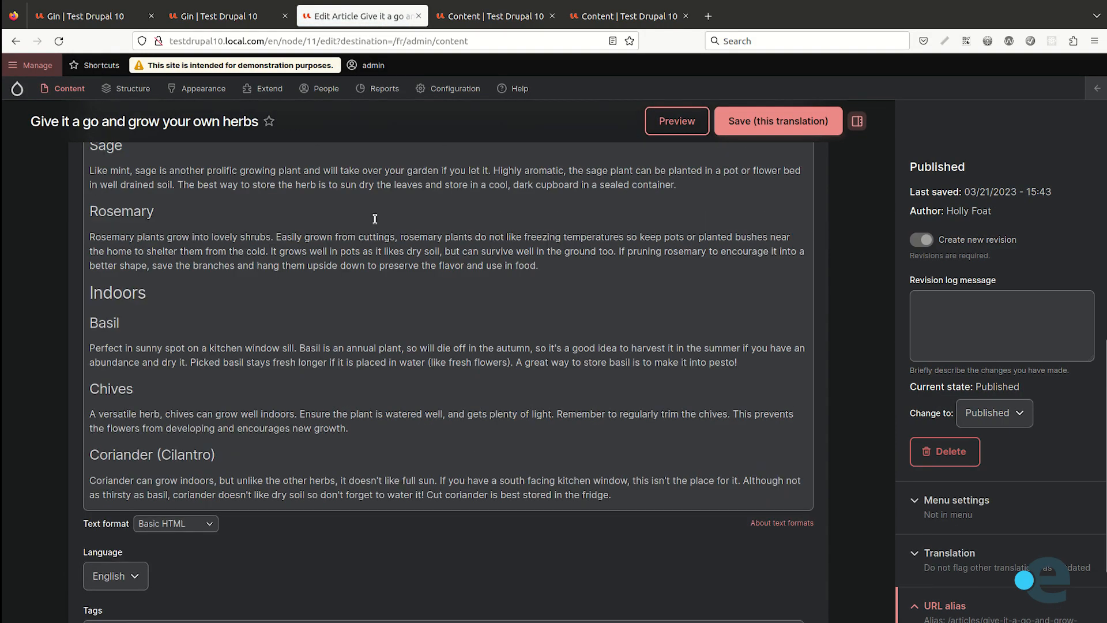
{"action": "scroll", "coordinate": [369, 250], "scroll_direction": "up", "scroll_amount": 12}
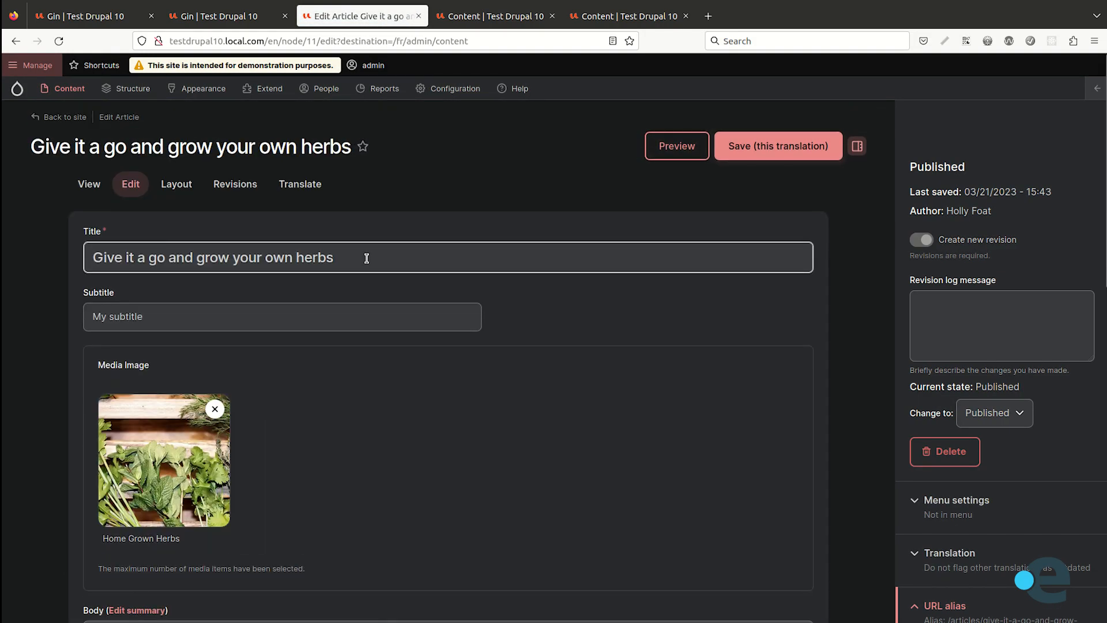
Return to the Gin theme settings, set the appearance to Light and save the configuration
{"action": "mouse_move", "coordinate": [212, 90]}
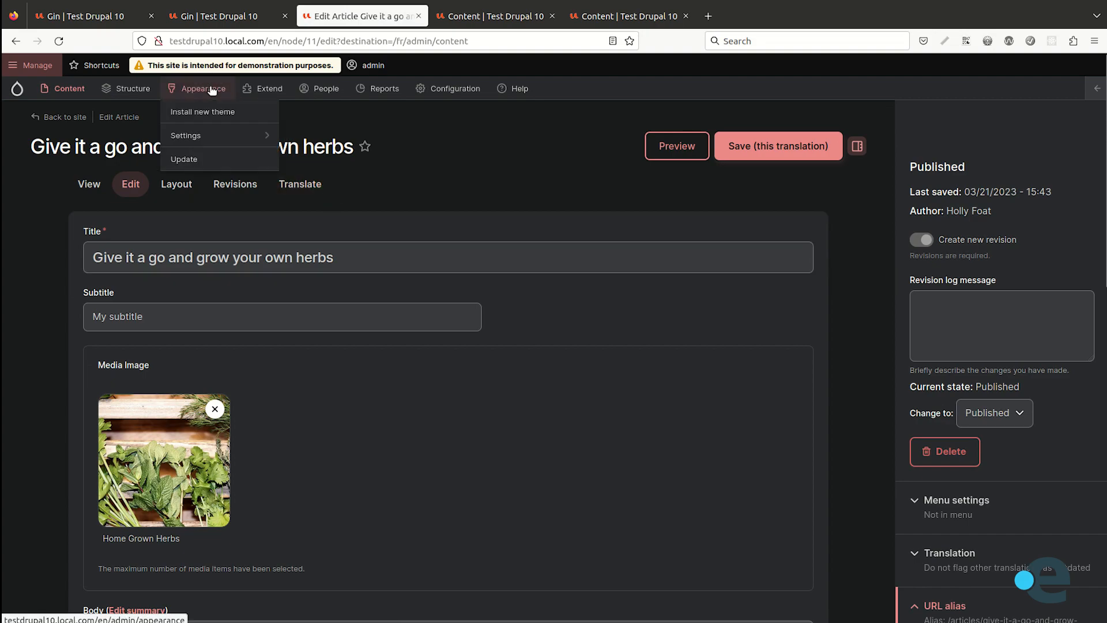
{"action": "mouse_move", "coordinate": [212, 135]}
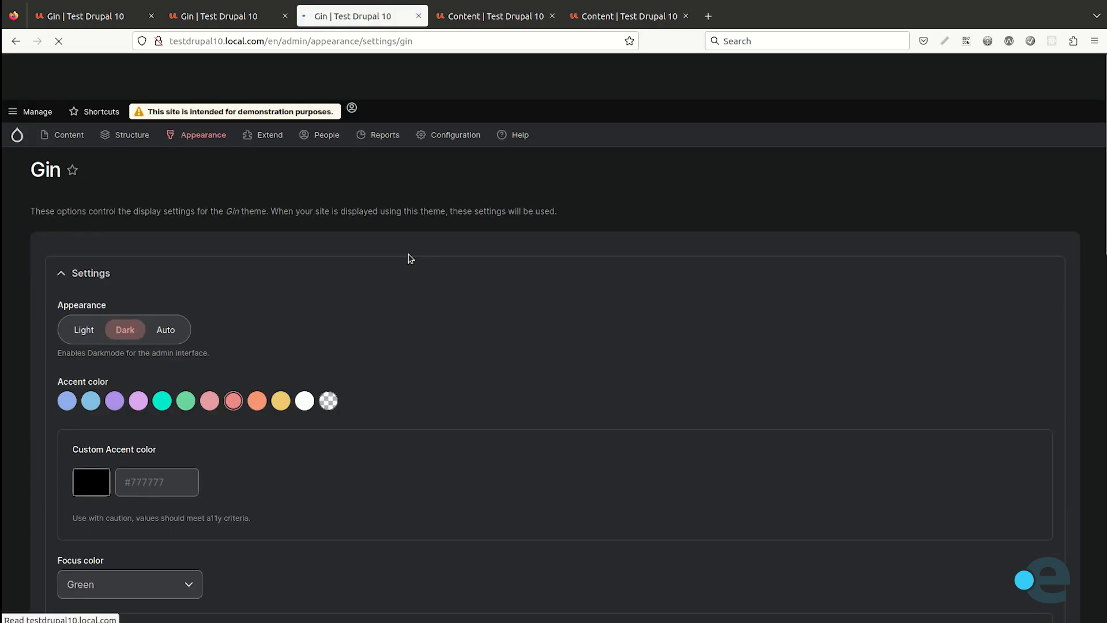
{"action": "scroll", "coordinate": [407, 258], "scroll_direction": "down", "scroll_amount": 3}
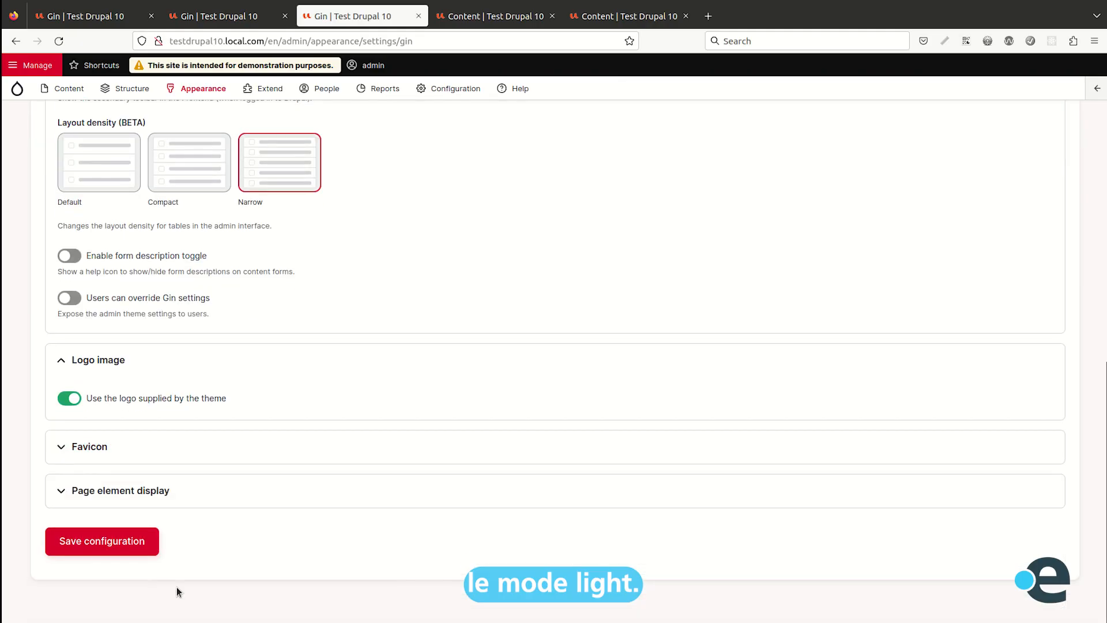
{"action": "left_click", "coordinate": [118, 547]}
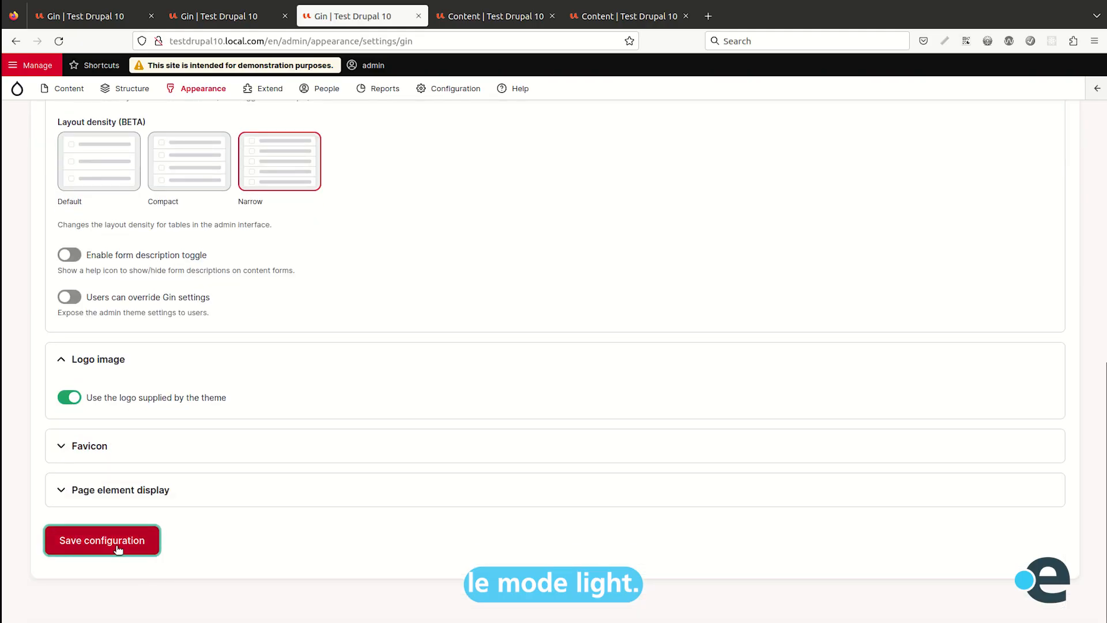
{"action": "scroll", "coordinate": [450, 369], "scroll_direction": "down", "scroll_amount": 2}
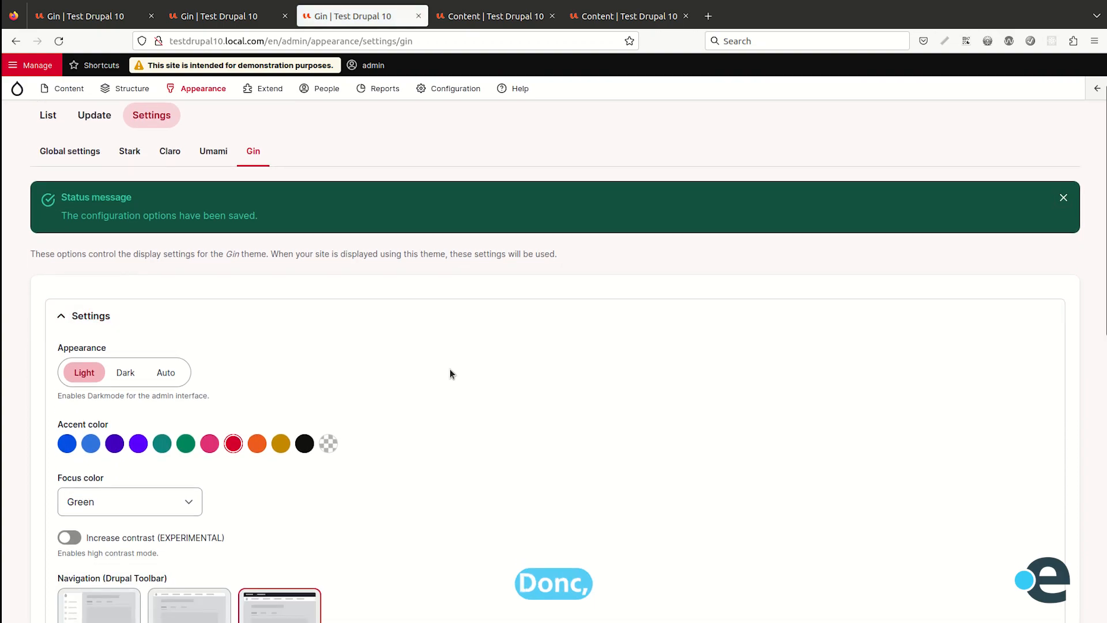
Set the Gin accent color to Light Blue and the focus color to Claro Green, and save the configuration
{"action": "scroll", "coordinate": [450, 374], "scroll_direction": "down", "scroll_amount": 2}
{"action": "scroll", "coordinate": [235, 173], "scroll_direction": "up", "scroll_amount": 2}
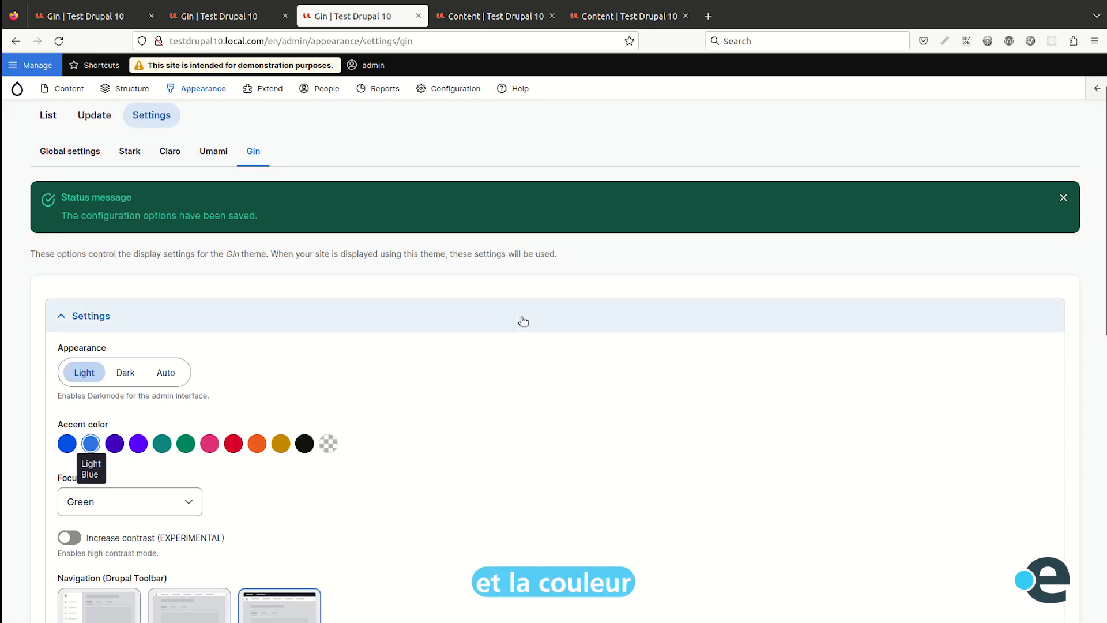
{"action": "scroll", "coordinate": [521, 317], "scroll_direction": "down", "scroll_amount": 2}
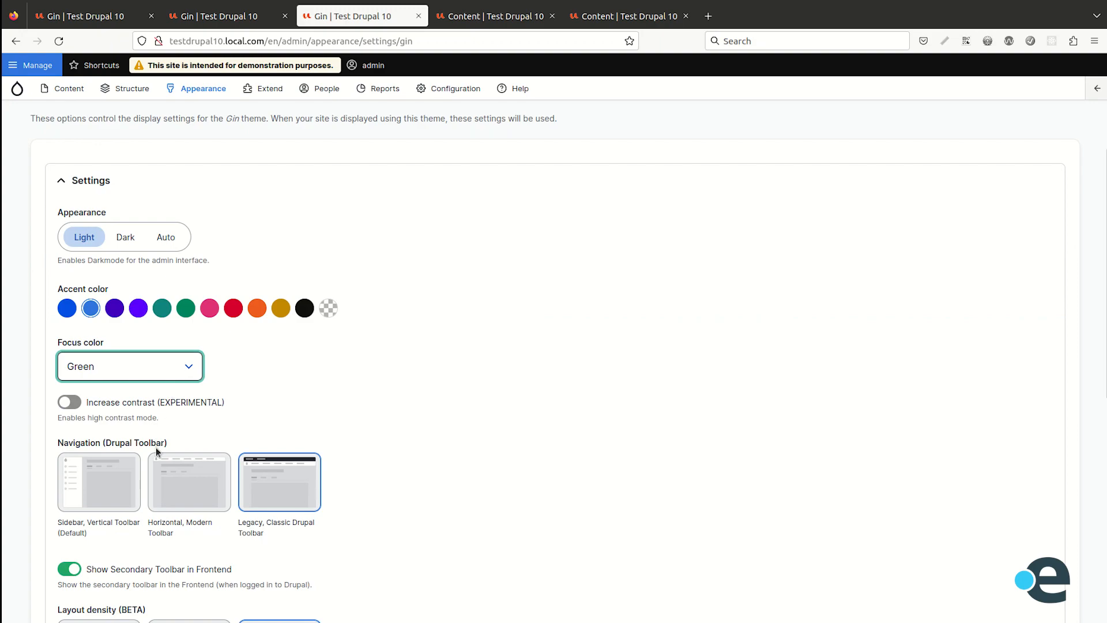
{"action": "key", "text": "Down"}
{"action": "scroll", "coordinate": [295, 525], "scroll_direction": "down", "scroll_amount": 8}
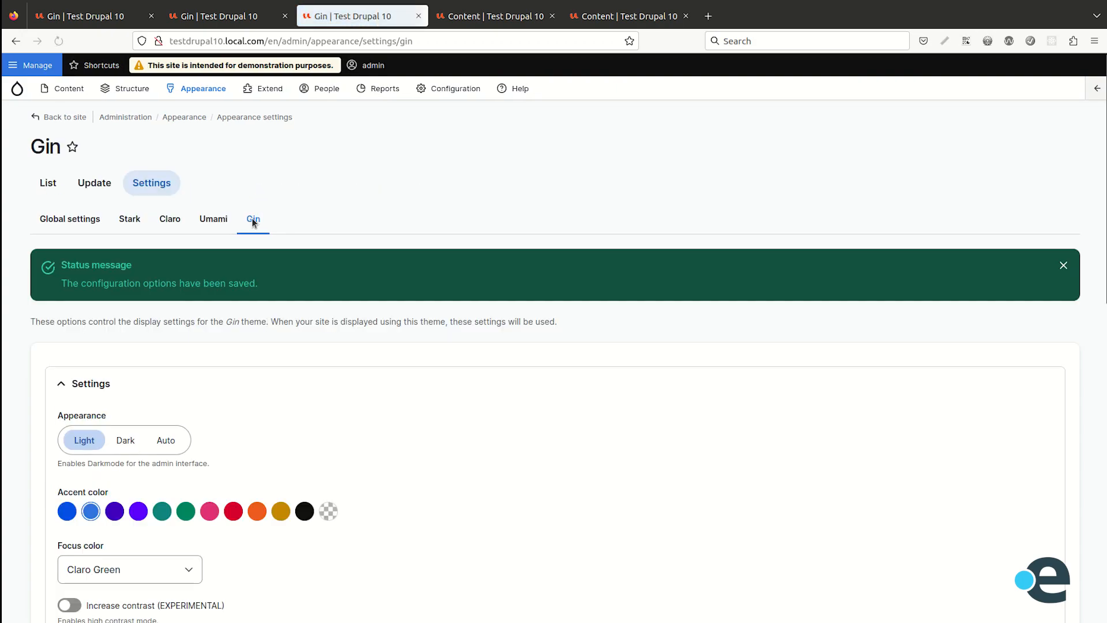
Move the focus through the Gin settings fields to examine the Claro Green focus highlight
{"action": "mouse_move", "coordinate": [101, 92]}
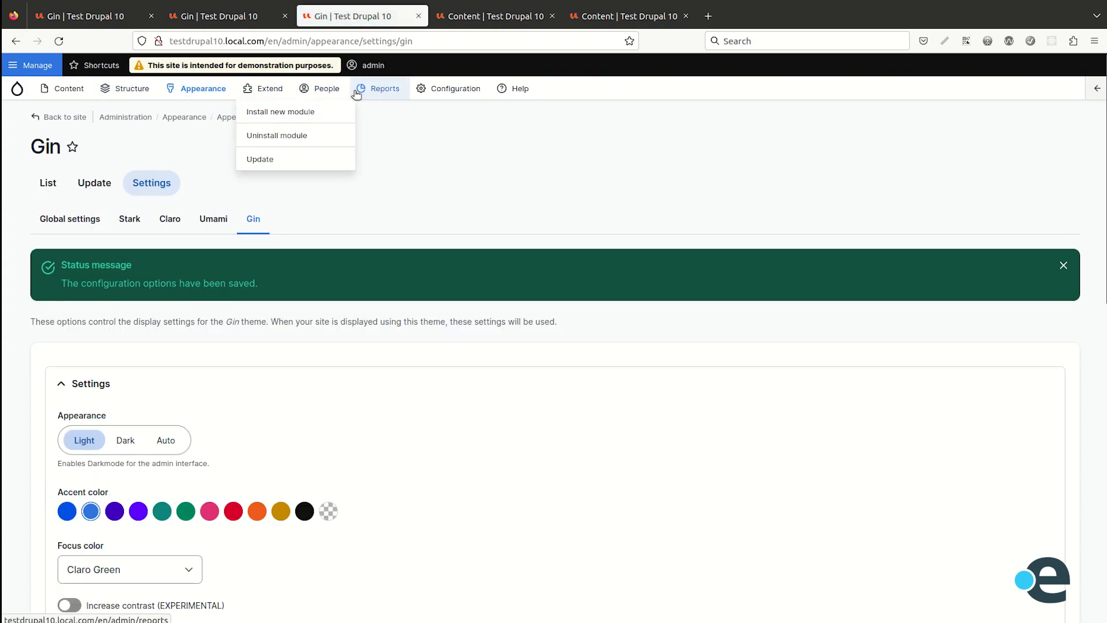
{"action": "scroll", "coordinate": [148, 294], "scroll_direction": "down", "scroll_amount": 3}
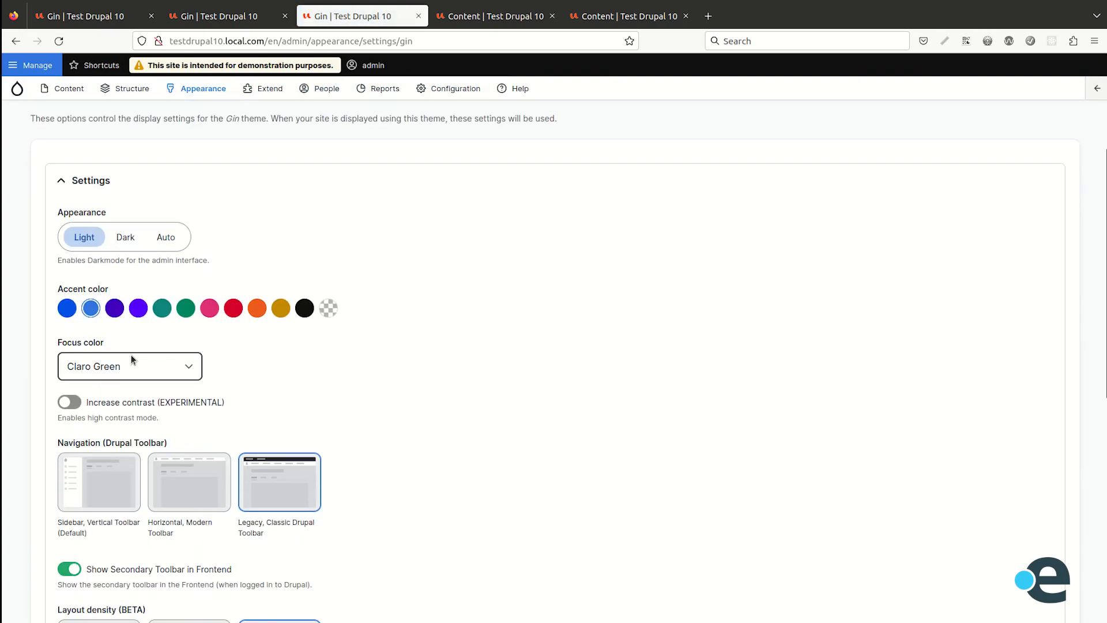
{"action": "key", "text": "Tab"}
{"action": "key", "text": "Tab"}
{"action": "key", "text": "Tab"}
{"action": "key", "text": "Tab"}
{"action": "key", "text": "Tab"}
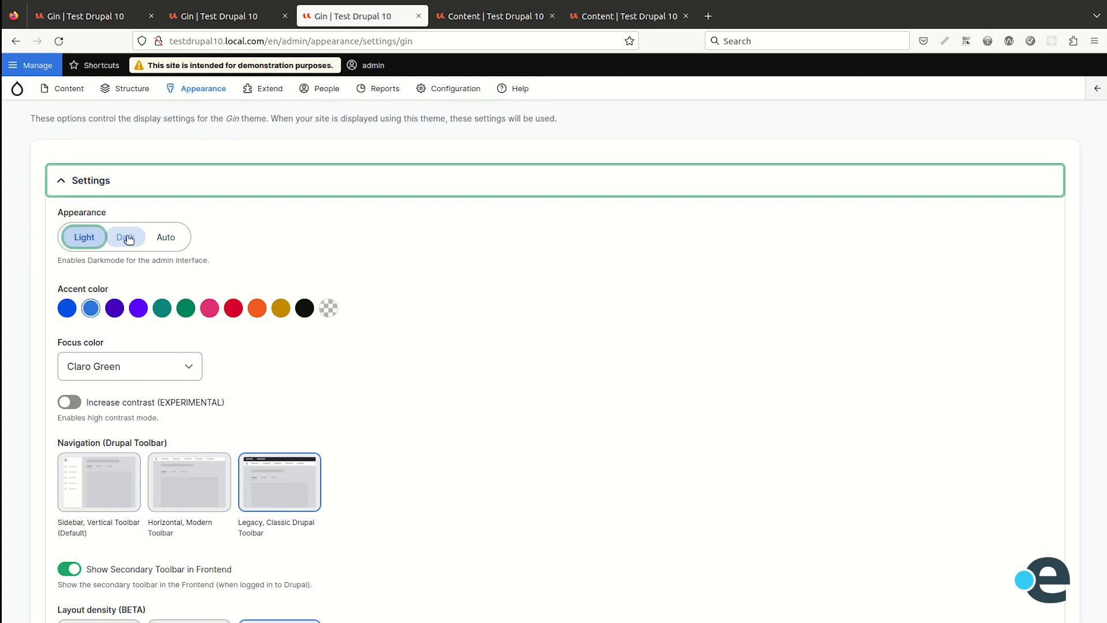
{"action": "scroll", "coordinate": [236, 254], "scroll_direction": "down", "scroll_amount": 1}
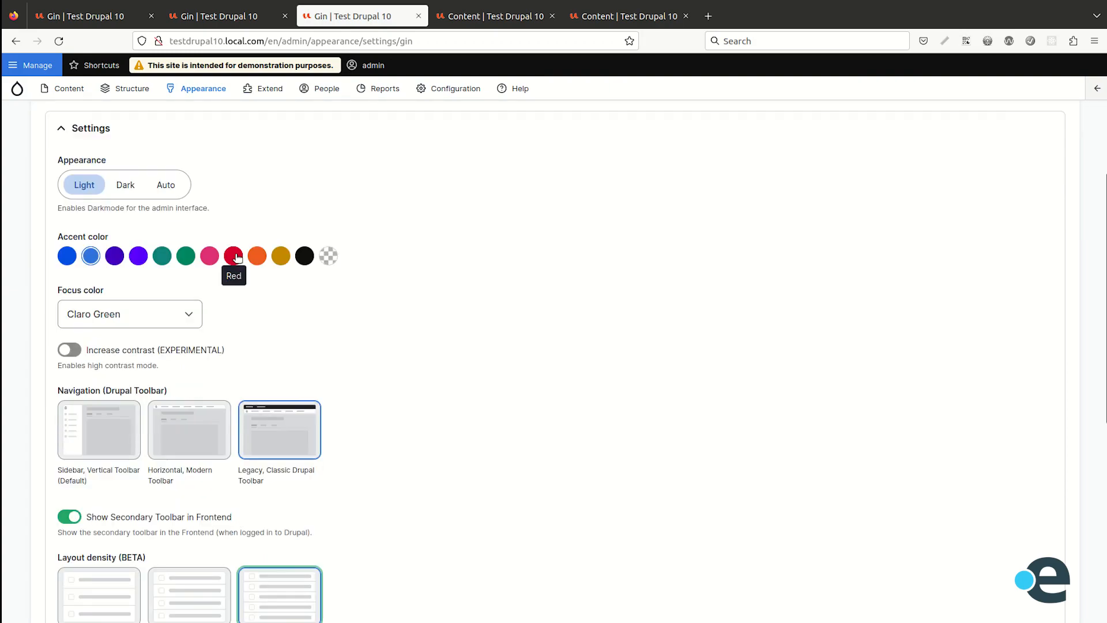
Set the Drupal toolbar navigation to Sidebar, Vertical Toolbar (Default) and save the configuration
{"action": "scroll", "coordinate": [258, 290], "scroll_direction": "down", "scroll_amount": 2}
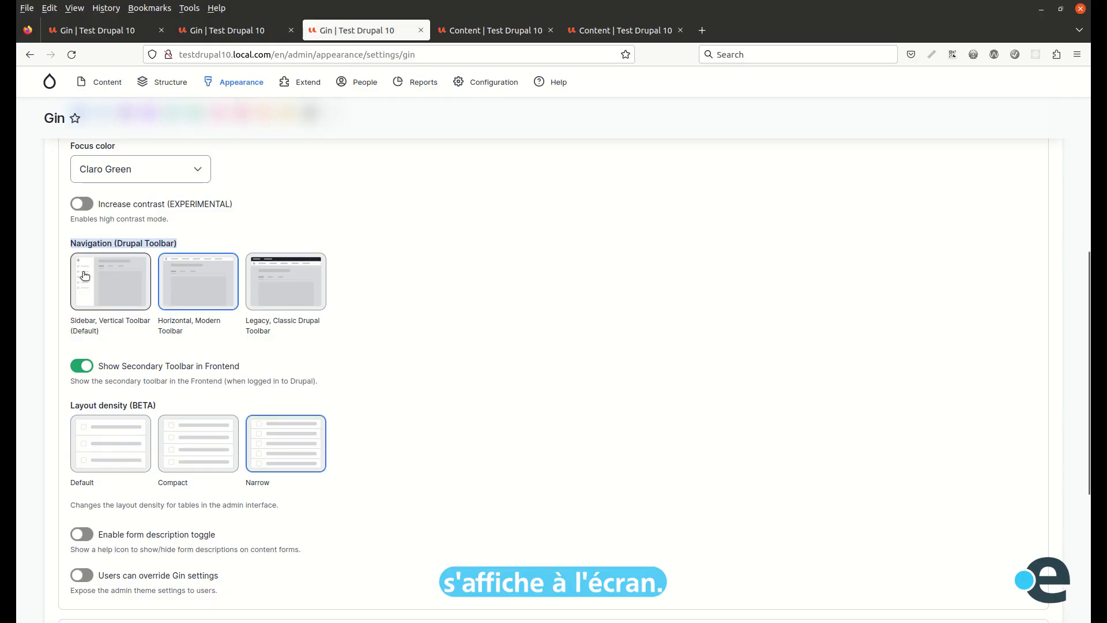
{"action": "left_click", "coordinate": [74, 272]}
{"action": "scroll", "coordinate": [271, 515], "scroll_direction": "down", "scroll_amount": 4}
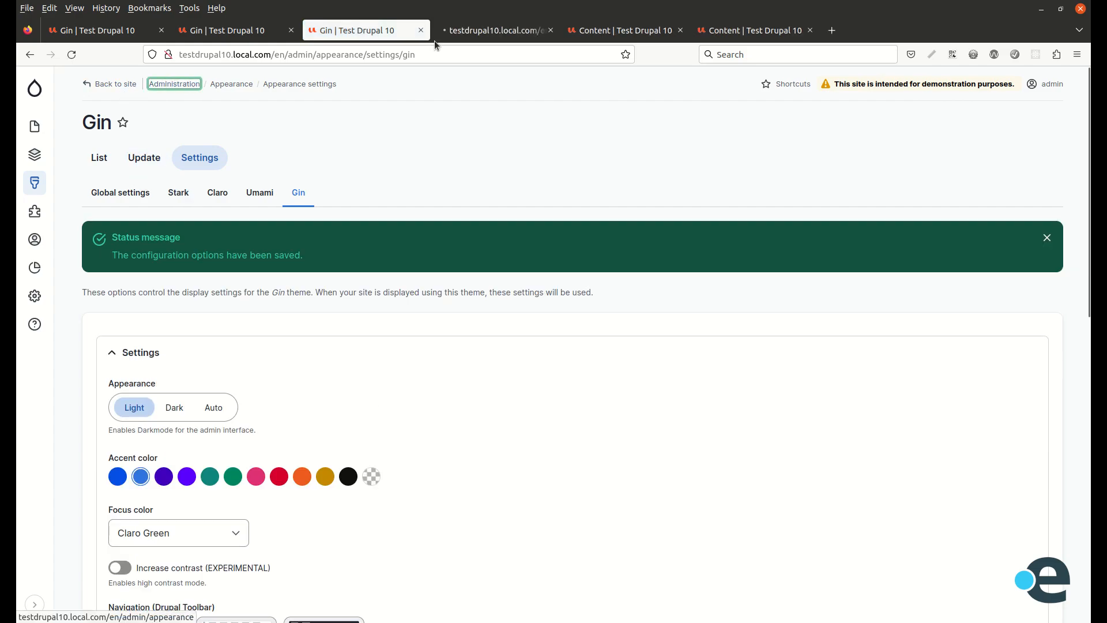
Examine the vertical sidebar navigation on the Administration page and the horizontal toolbar on the Content page
{"action": "left_click", "coordinate": [506, 29]}
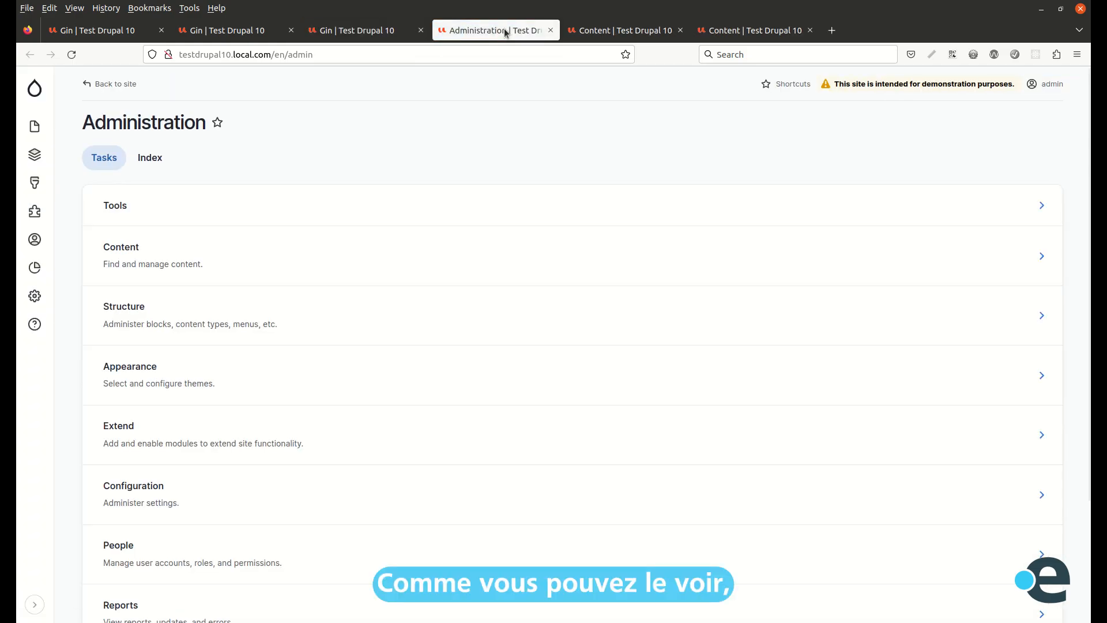
{"action": "mouse_move", "coordinate": [27, 135]}
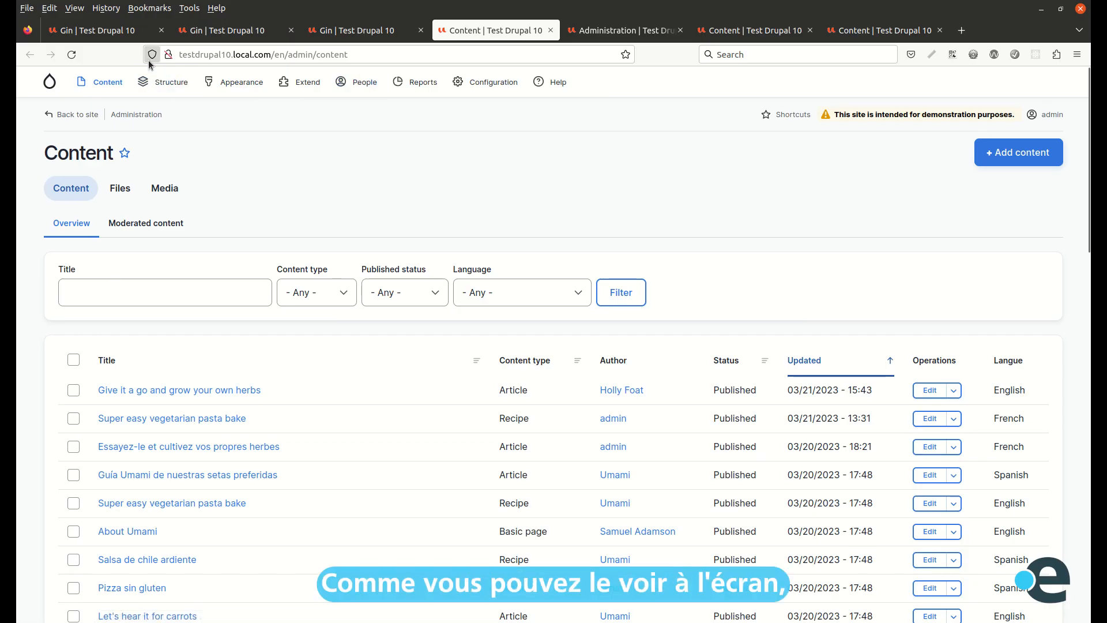
{"action": "mouse_move", "coordinate": [139, 75]}
{"action": "mouse_move", "coordinate": [96, 84]}
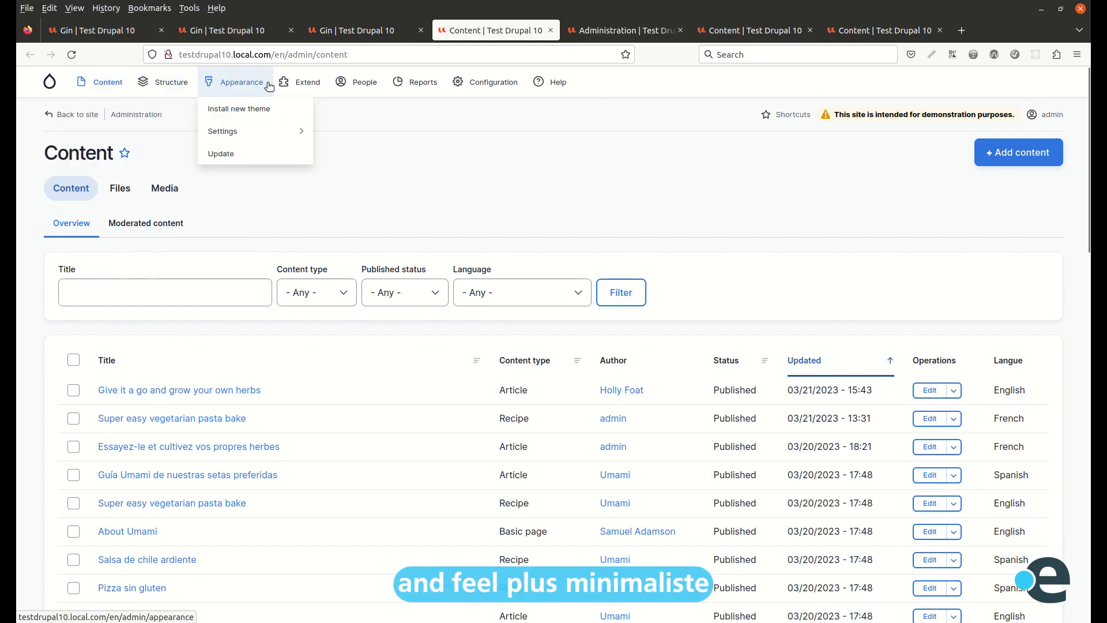
Return to the Gin settings, set the navigation to Legacy, Classic Drupal Toolbar and save the configuration
{"action": "key", "text": "ctrl+Page_Up"}
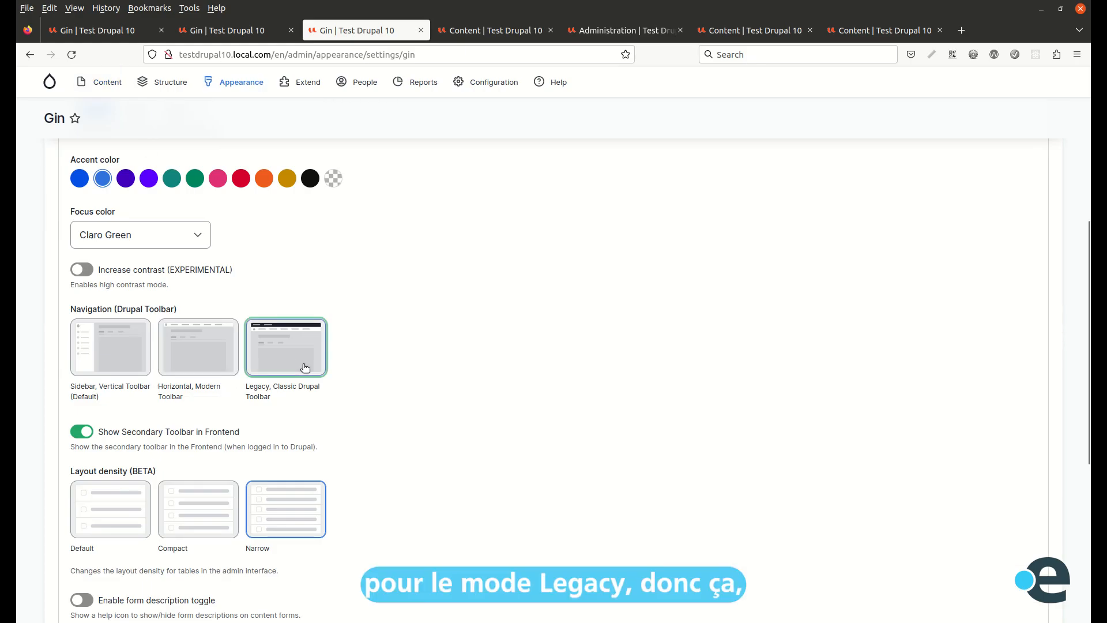
{"action": "scroll", "coordinate": [304, 368], "scroll_direction": "down", "scroll_amount": 5}
{"action": "left_click", "coordinate": [114, 538]}
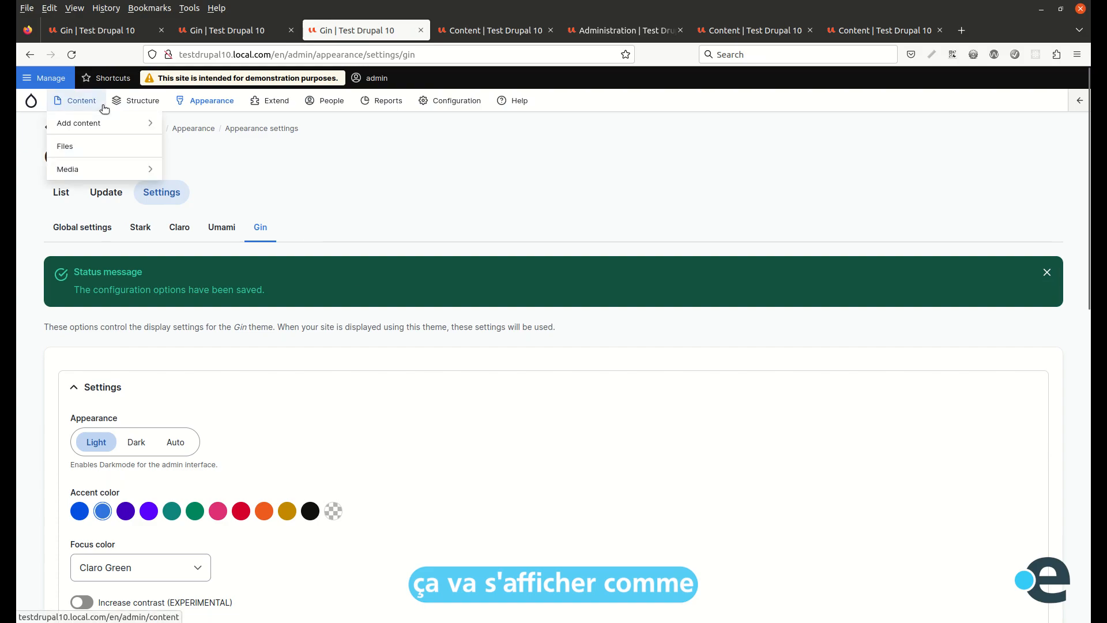
Set the Gin layout density to Default
{"action": "mouse_move", "coordinate": [201, 105]}
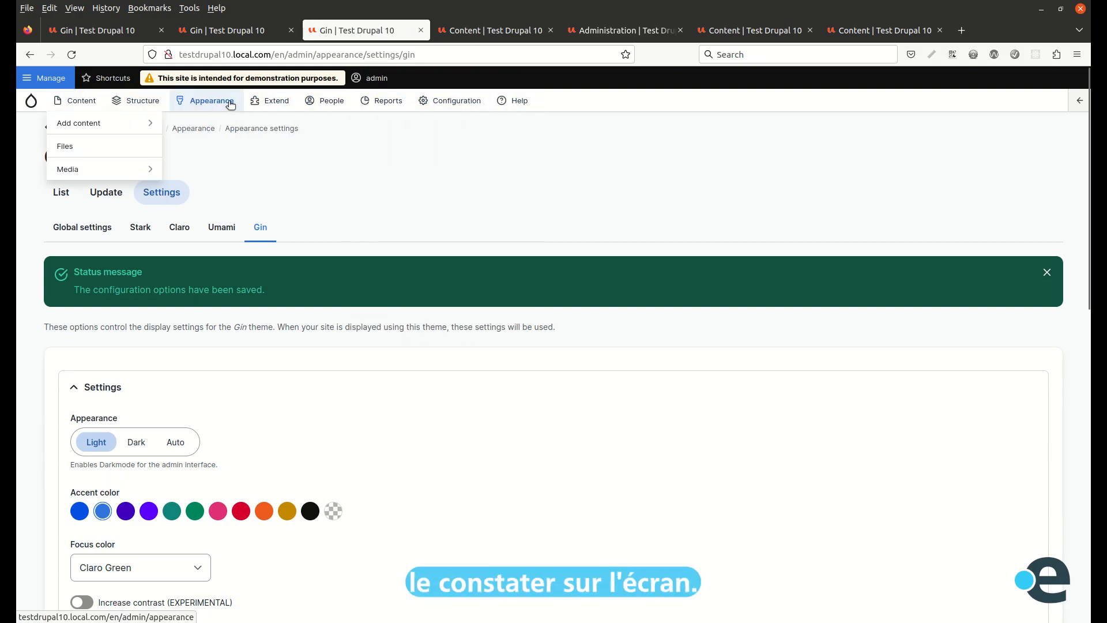
{"action": "scroll", "coordinate": [274, 224], "scroll_direction": "down", "scroll_amount": 5}
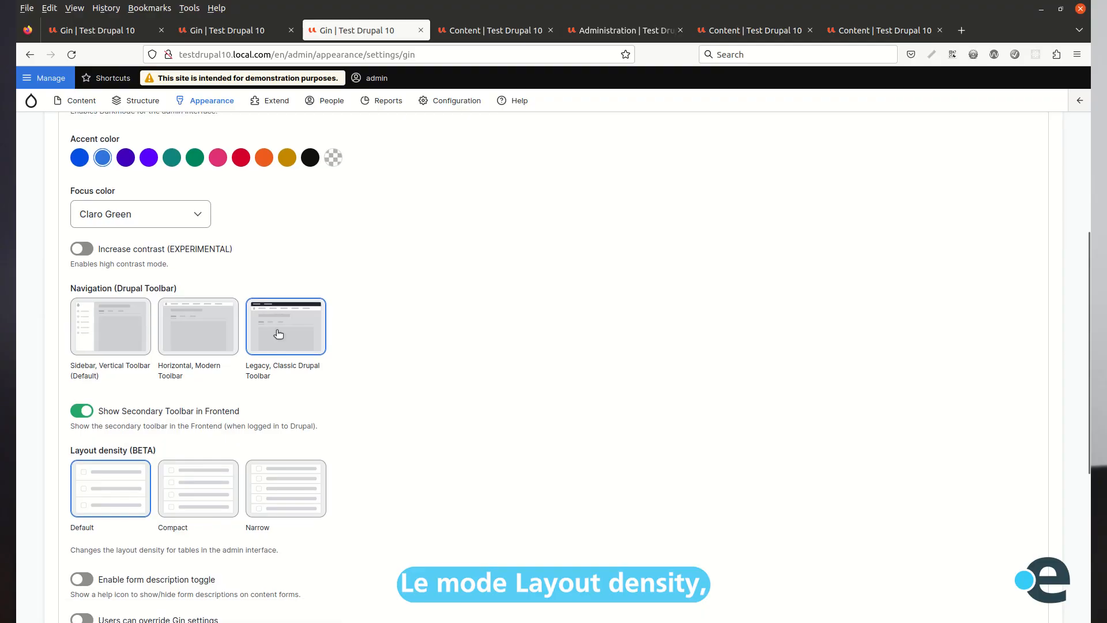
Examine the row height of the Content page listing under the Default layout density
{"action": "scroll", "coordinate": [109, 325], "scroll_direction": "down", "scroll_amount": 3}
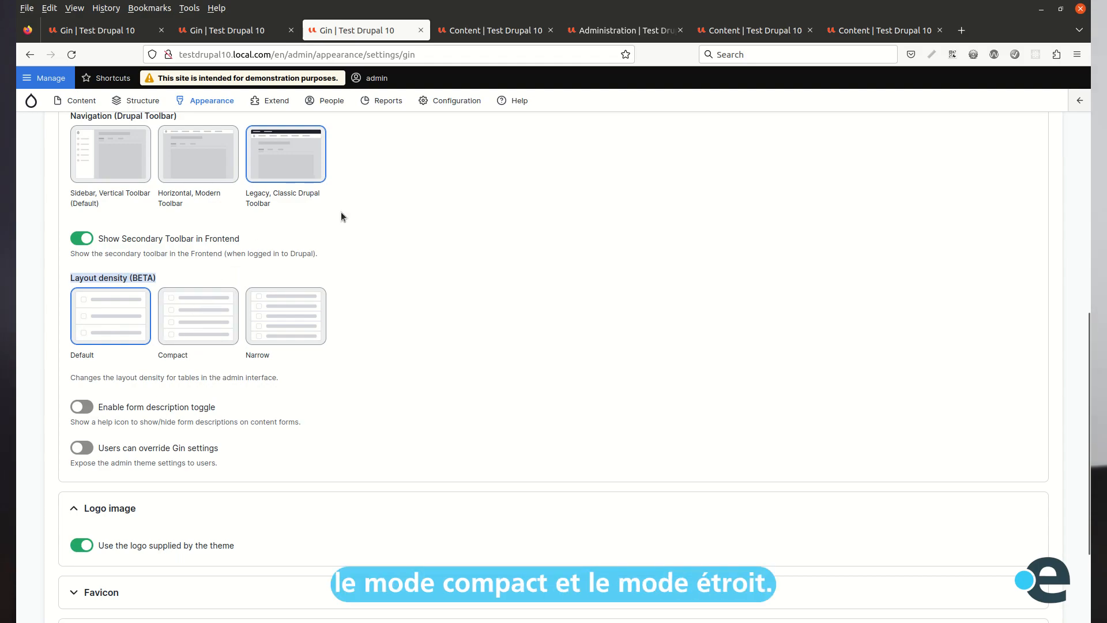
{"action": "left_click", "coordinate": [497, 30]}
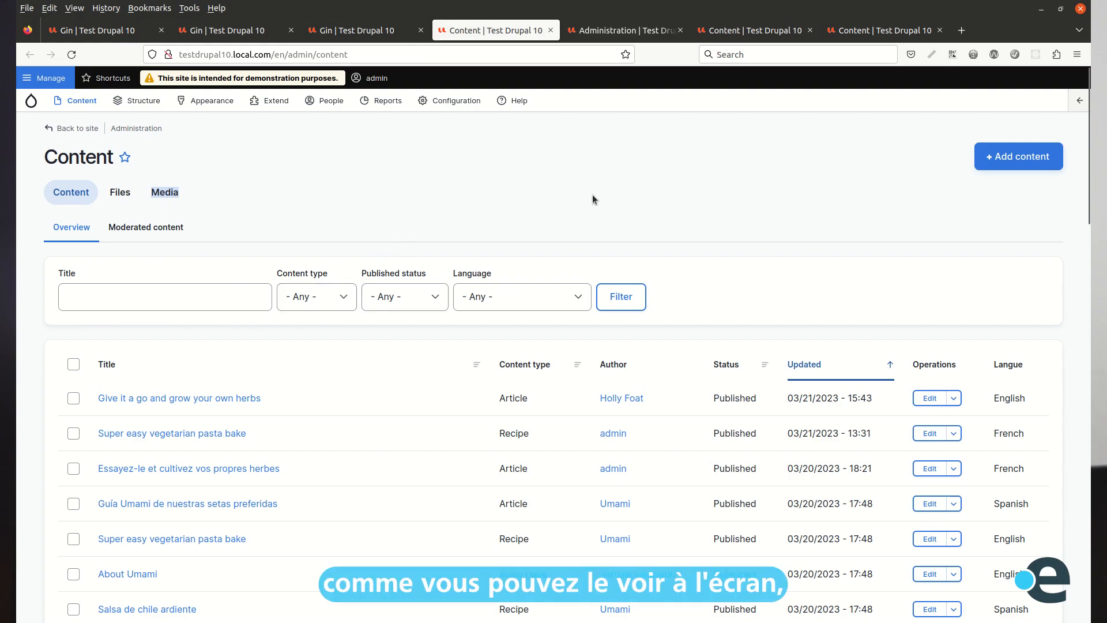
{"action": "scroll", "coordinate": [350, 282], "scroll_direction": "down", "scroll_amount": 2}
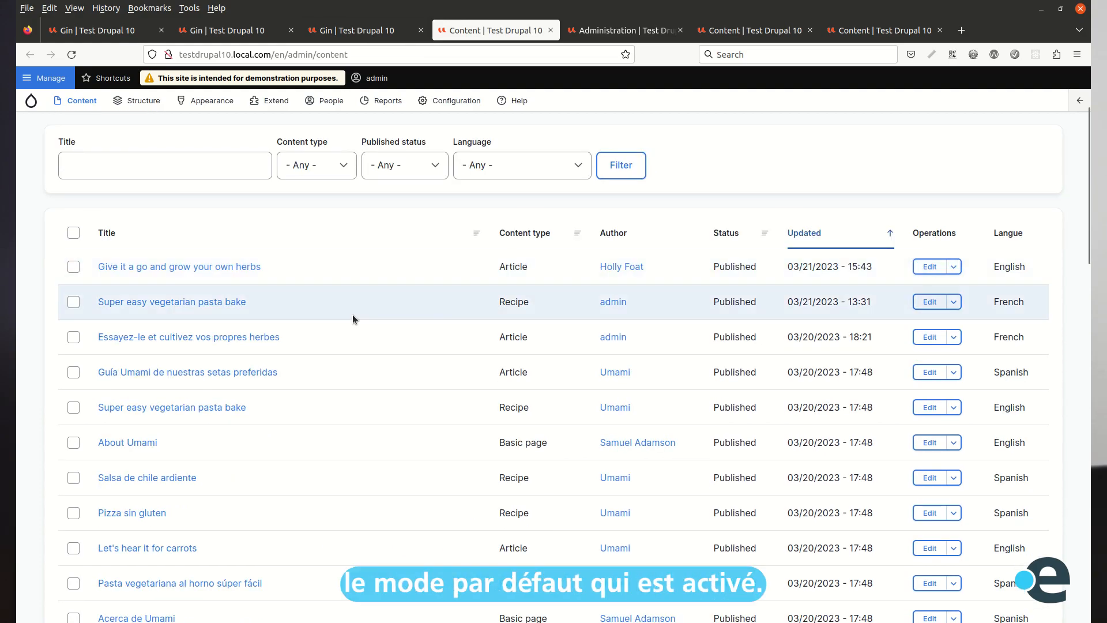
{"action": "scroll", "coordinate": [353, 305], "scroll_direction": "down", "scroll_amount": 10}
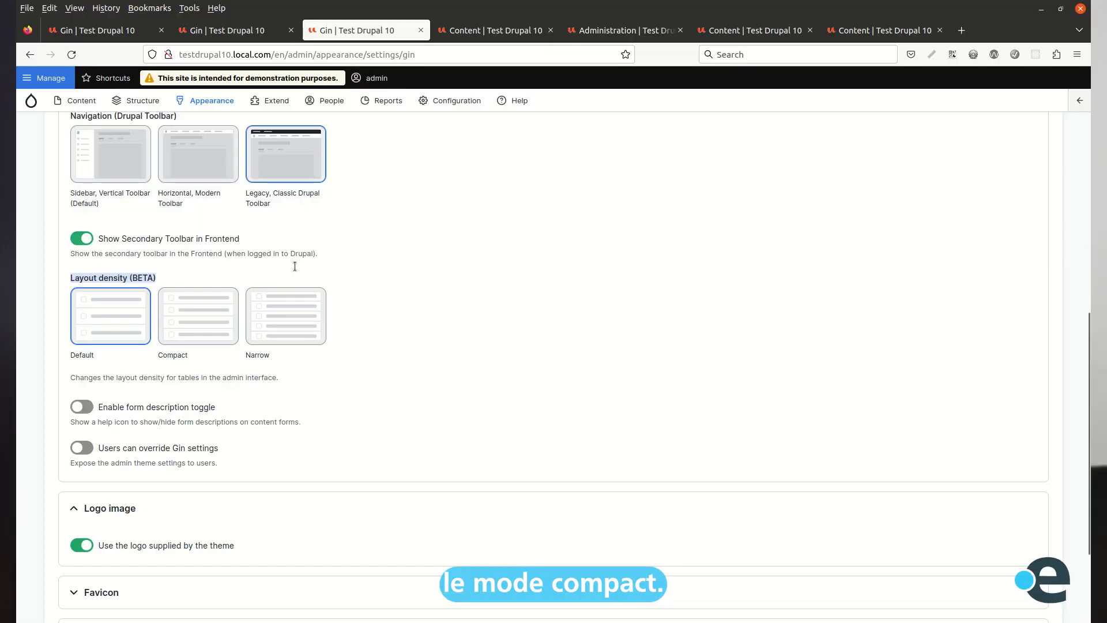
Return to the Gin settings, set the layout density to Compact and save the configuration
{"action": "left_click", "coordinate": [198, 315]}
{"action": "scroll", "coordinate": [242, 452], "scroll_direction": "down", "scroll_amount": 5}
{"action": "left_click", "coordinate": [149, 539]}
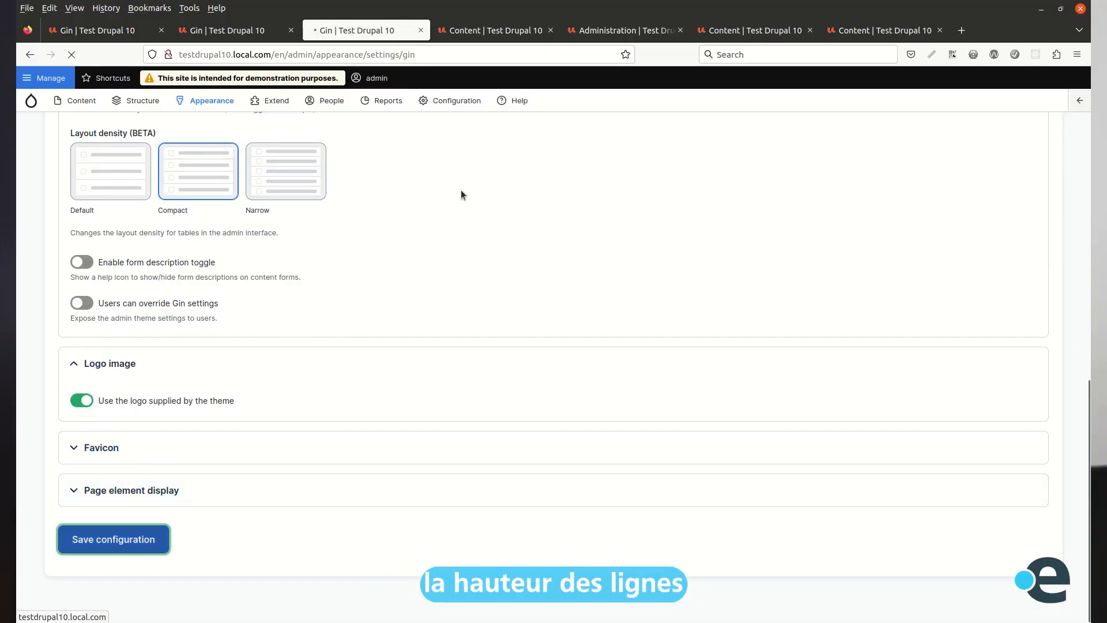
Reload the Content page and compare its listing's row height under the Compact layout density
{"action": "left_click", "coordinate": [503, 32]}
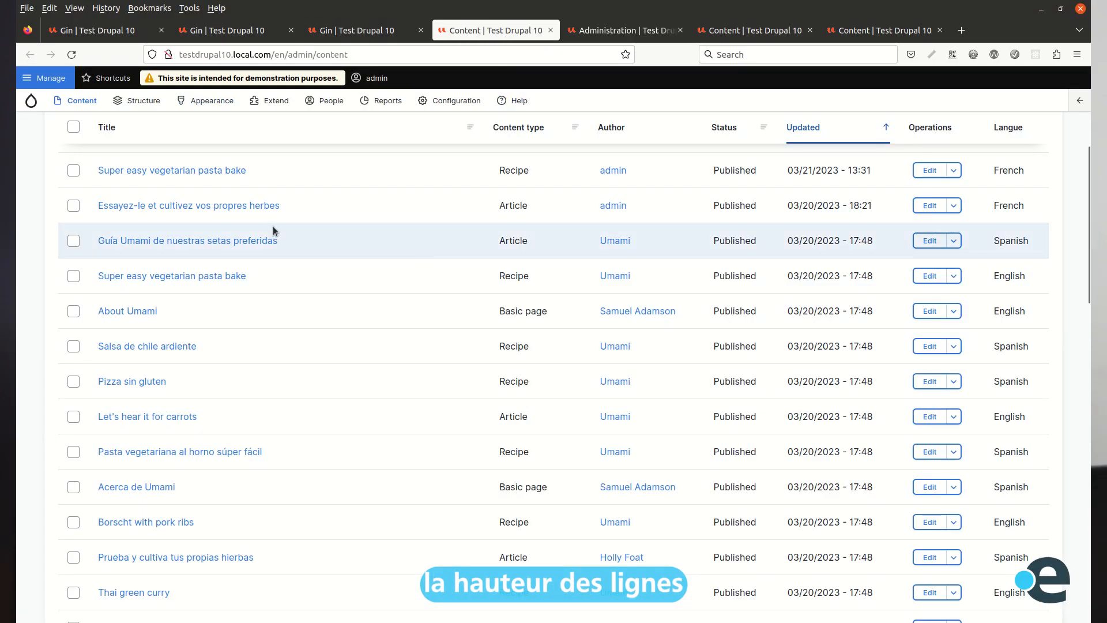
{"action": "scroll", "coordinate": [275, 230], "scroll_direction": "up", "scroll_amount": 5}
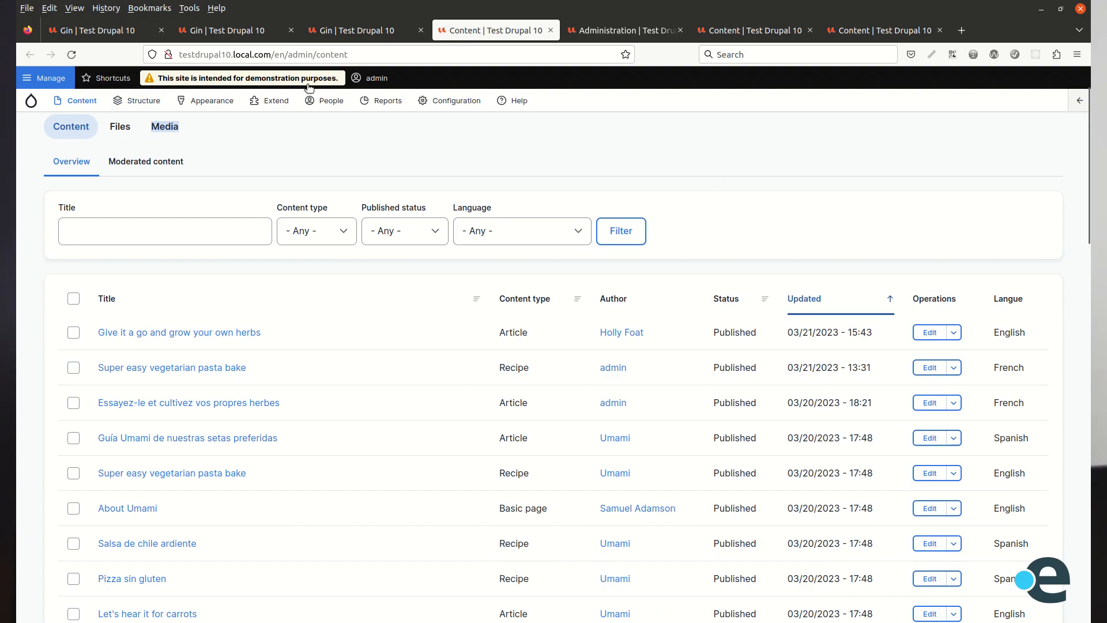
{"action": "left_click", "coordinate": [74, 60]}
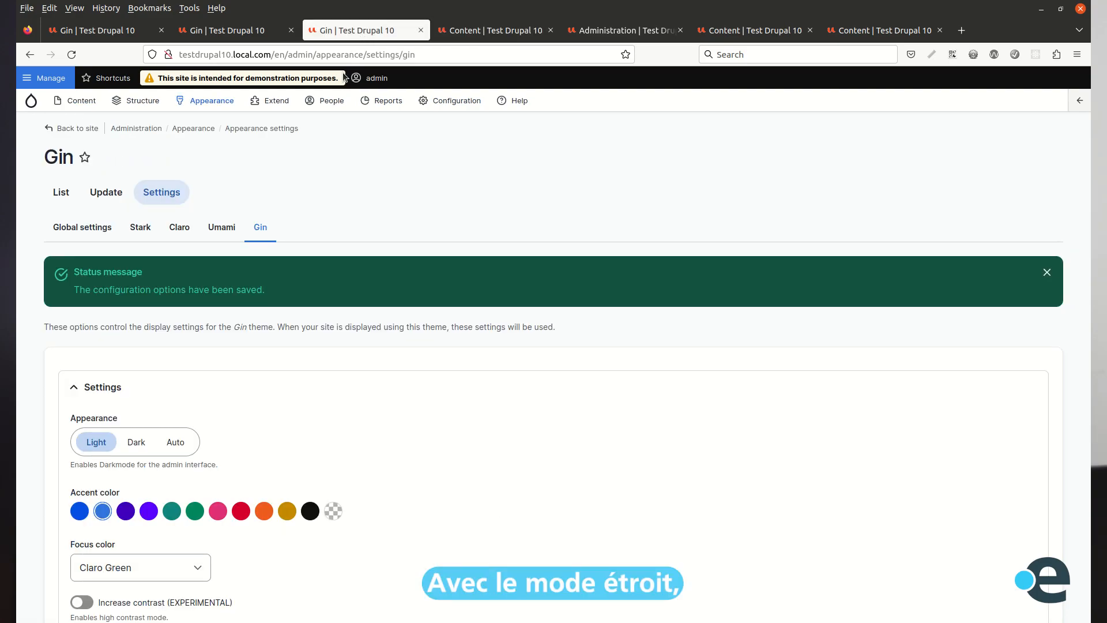
Set the Gin layout density to Narrow on the theme settings page and save the configuration
{"action": "scroll", "coordinate": [295, 342], "scroll_direction": "down", "scroll_amount": 7}
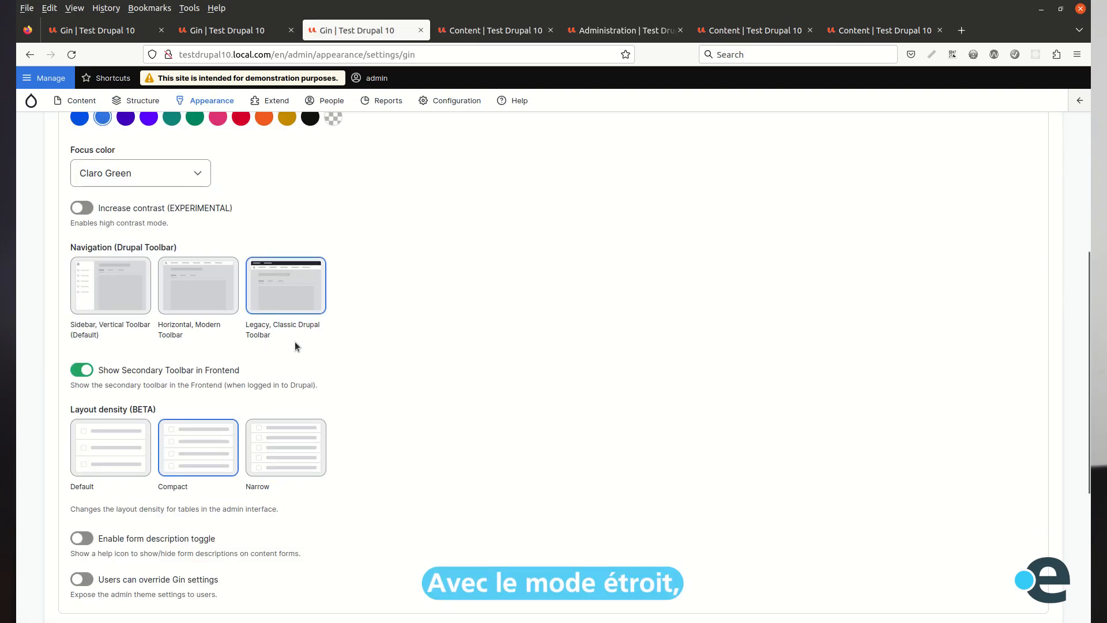
{"action": "scroll", "coordinate": [294, 341], "scroll_direction": "down", "scroll_amount": 3}
{"action": "left_click", "coordinate": [305, 264]}
{"action": "scroll", "coordinate": [189, 517], "scroll_direction": "down", "scroll_amount": 2}
{"action": "left_click", "coordinate": [147, 539]}
Reload the Content page and examine its listing's row height under the Narrow layout density
{"action": "left_click", "coordinate": [471, 36]}
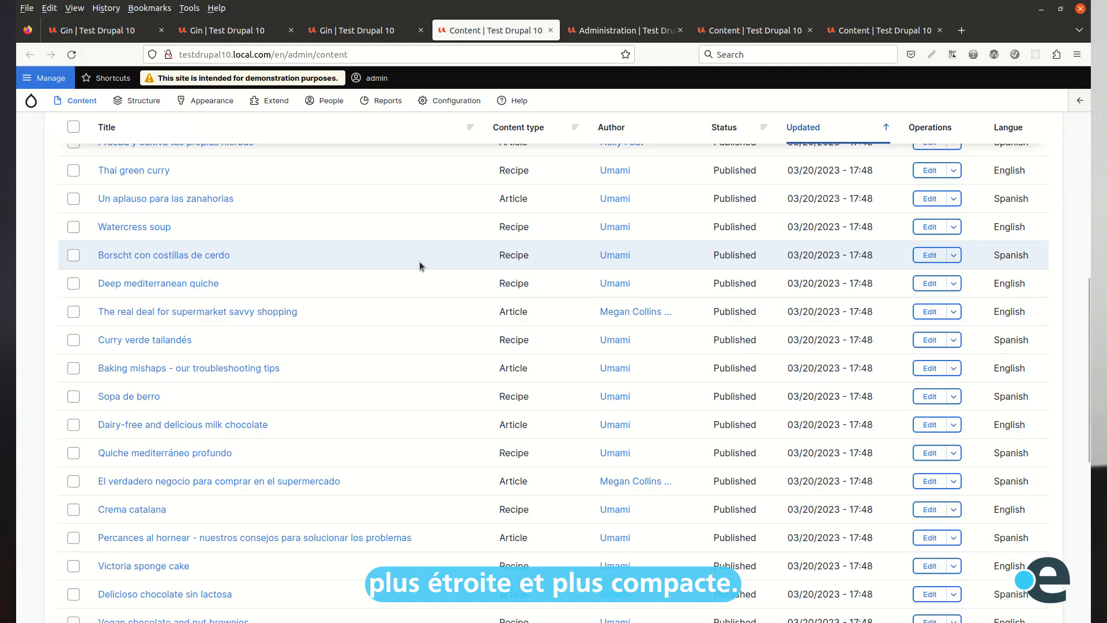
{"action": "scroll", "coordinate": [420, 261], "scroll_direction": "down", "scroll_amount": 7}
{"action": "scroll", "coordinate": [335, 259], "scroll_direction": "up", "scroll_amount": 8}
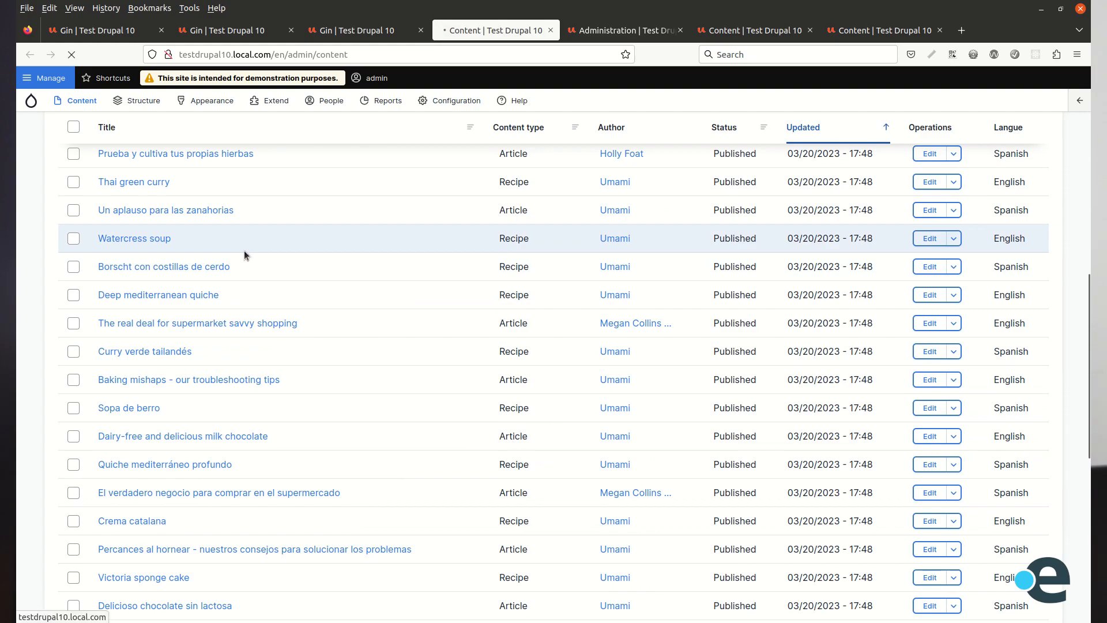
{"action": "scroll", "coordinate": [287, 385], "scroll_direction": "down", "scroll_amount": 5}
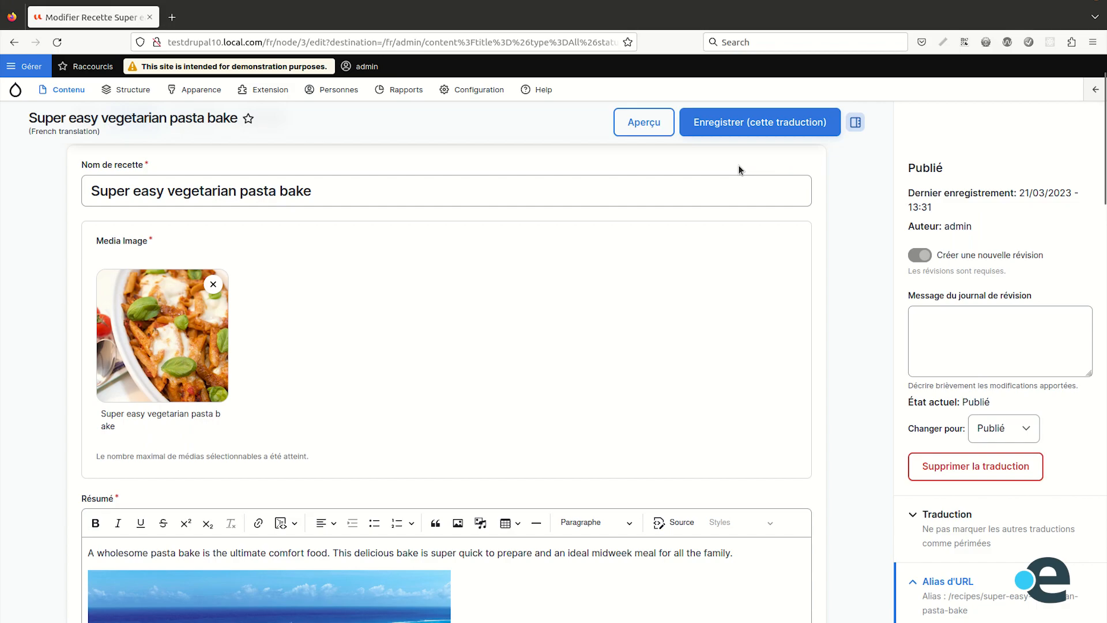
Look through the French edit form of the recipe "Super easy vegetarian pasta bake", checking the sticky header with the Aperçu and Enregistrer actions
{"action": "scroll", "coordinate": [738, 173], "scroll_direction": "down", "scroll_amount": 20}
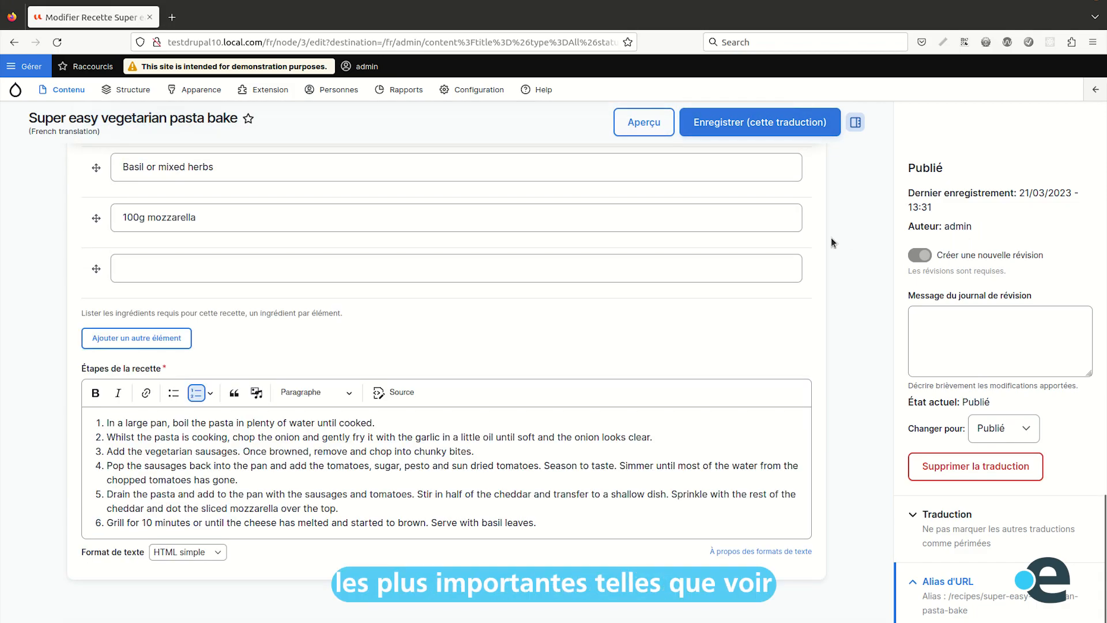
{"action": "scroll", "coordinate": [832, 238], "scroll_direction": "up", "scroll_amount": 20}
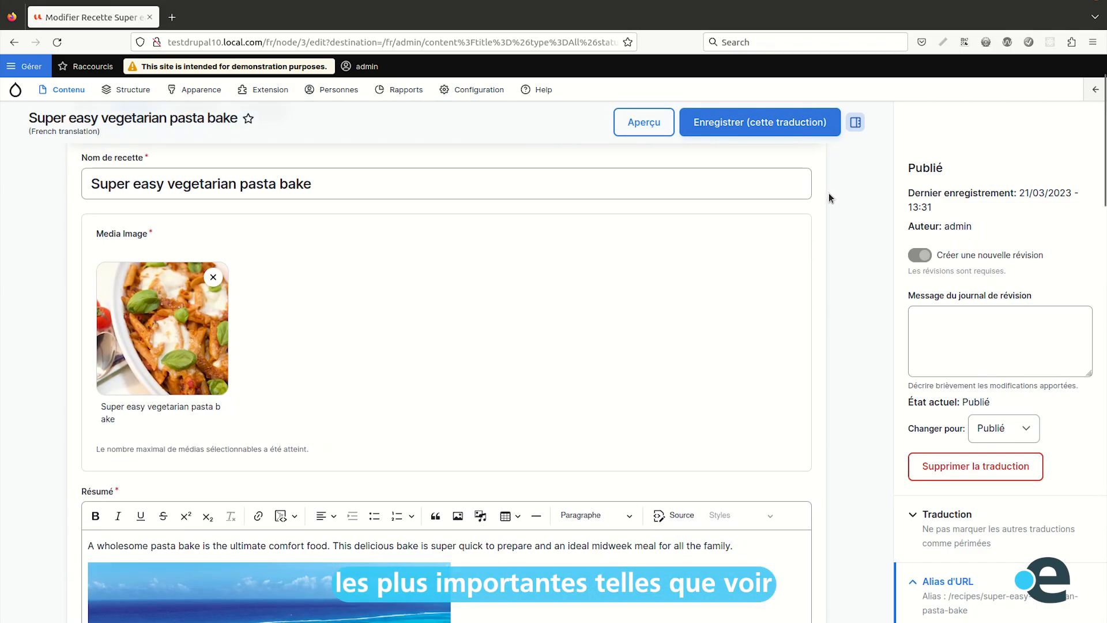
{"action": "scroll", "coordinate": [828, 196], "scroll_direction": "up", "scroll_amount": 3}
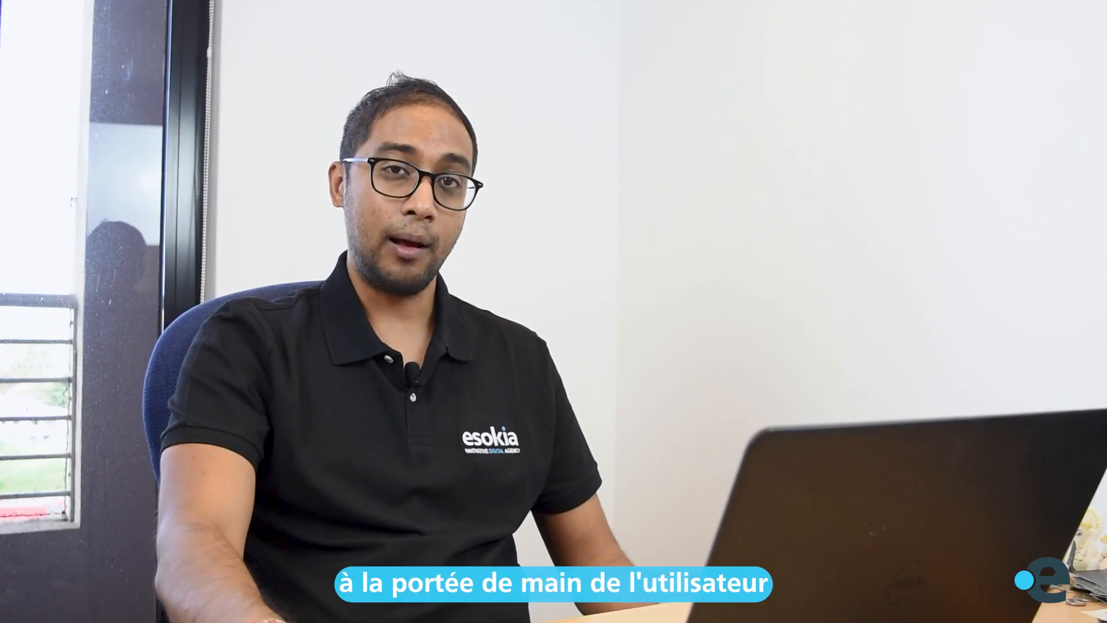
Examine the recipe form's sidebar: the revision log message, the Changer pour status, the URL alias and the publication settings
{"action": "scroll", "coordinate": [931, 198], "scroll_direction": "down", "scroll_amount": 3}
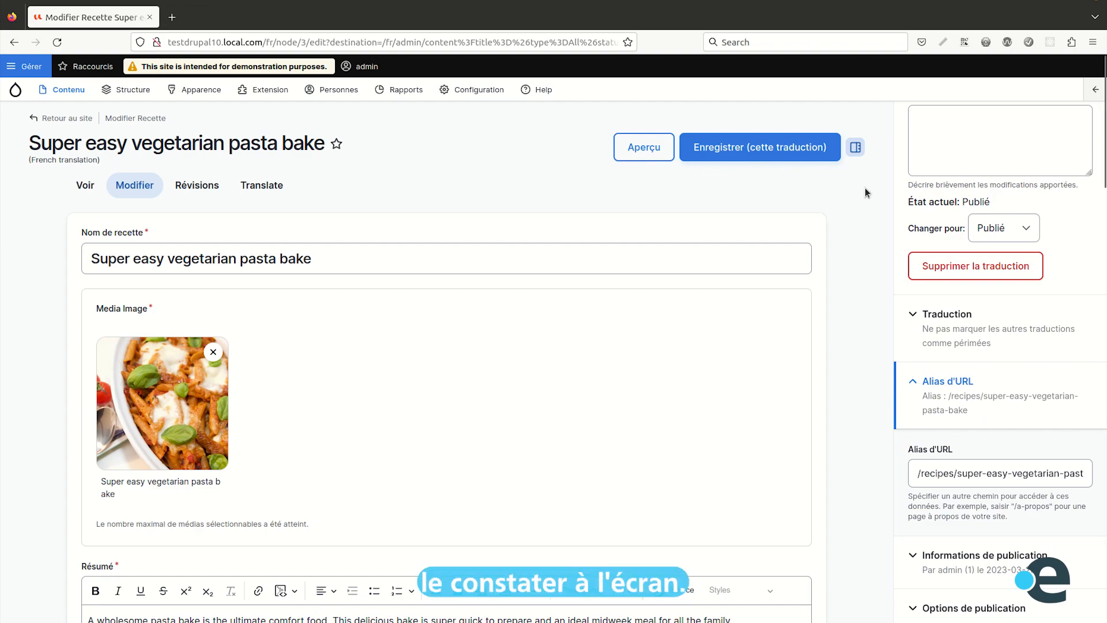
{"action": "scroll", "coordinate": [864, 188], "scroll_direction": "down", "scroll_amount": 8}
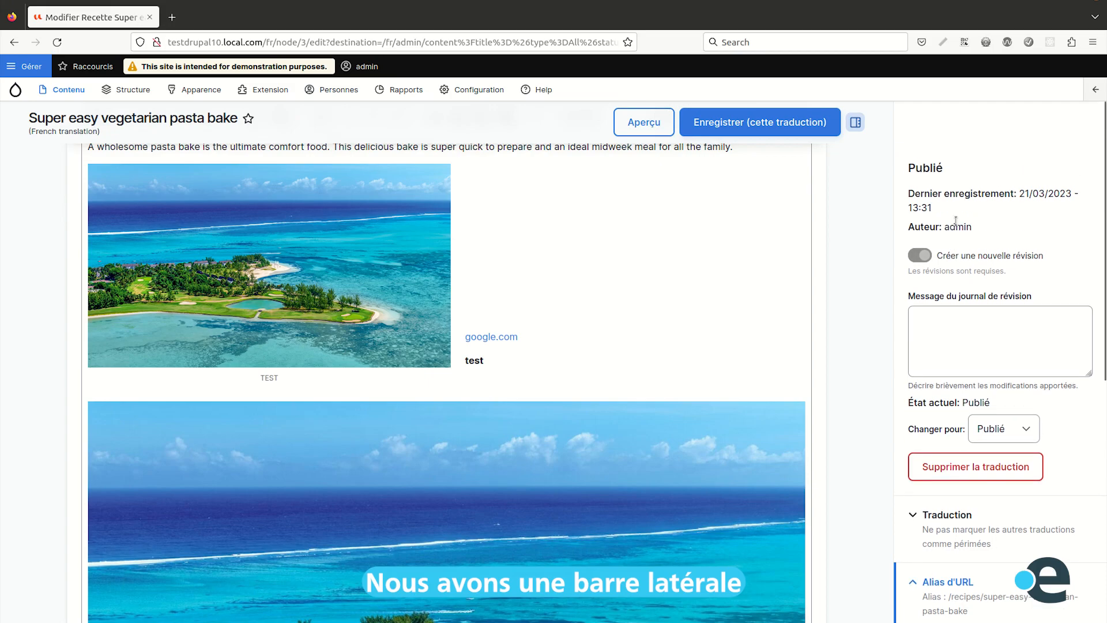
{"action": "scroll", "coordinate": [954, 199], "scroll_direction": "up", "scroll_amount": 8}
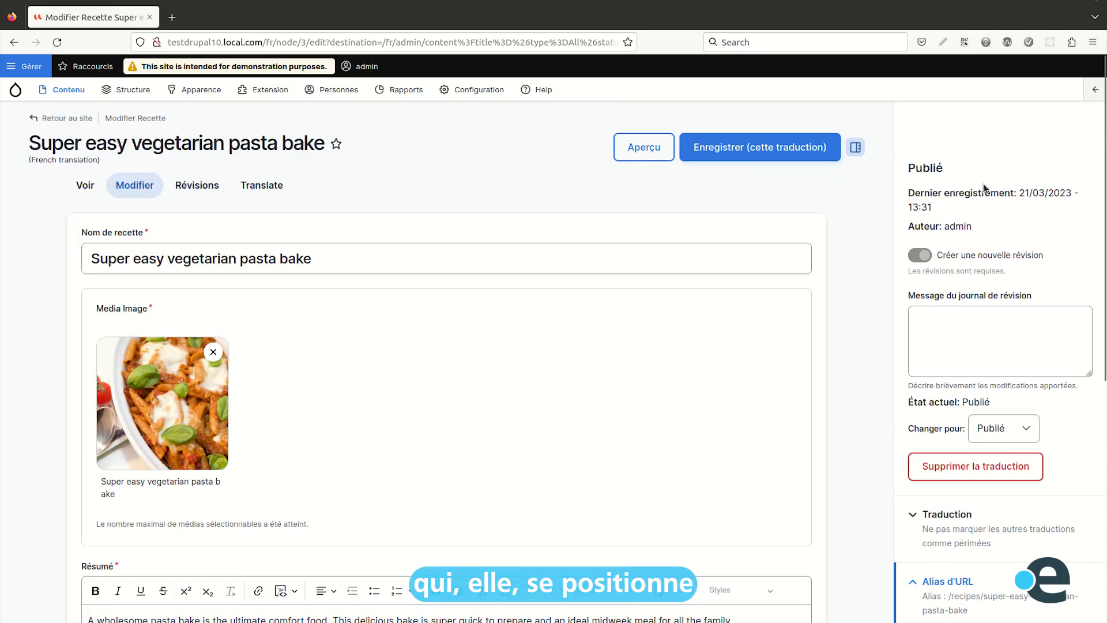
{"action": "scroll", "coordinate": [983, 211], "scroll_direction": "down", "scroll_amount": 10}
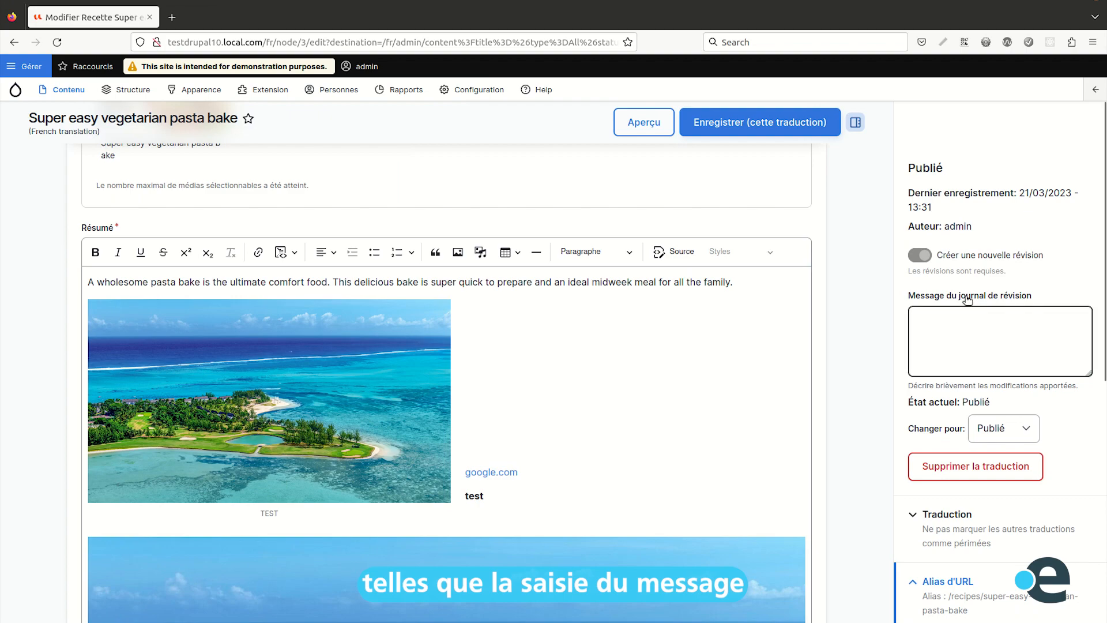
{"action": "scroll", "coordinate": [1012, 332], "scroll_direction": "down", "scroll_amount": 2}
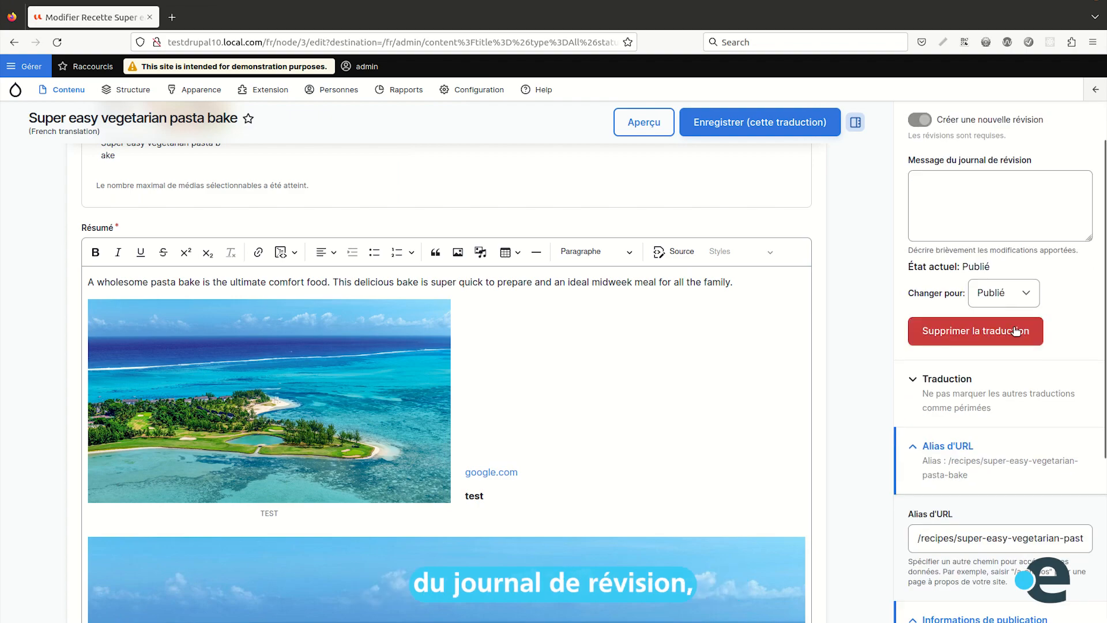
{"action": "left_click", "coordinate": [1016, 296]}
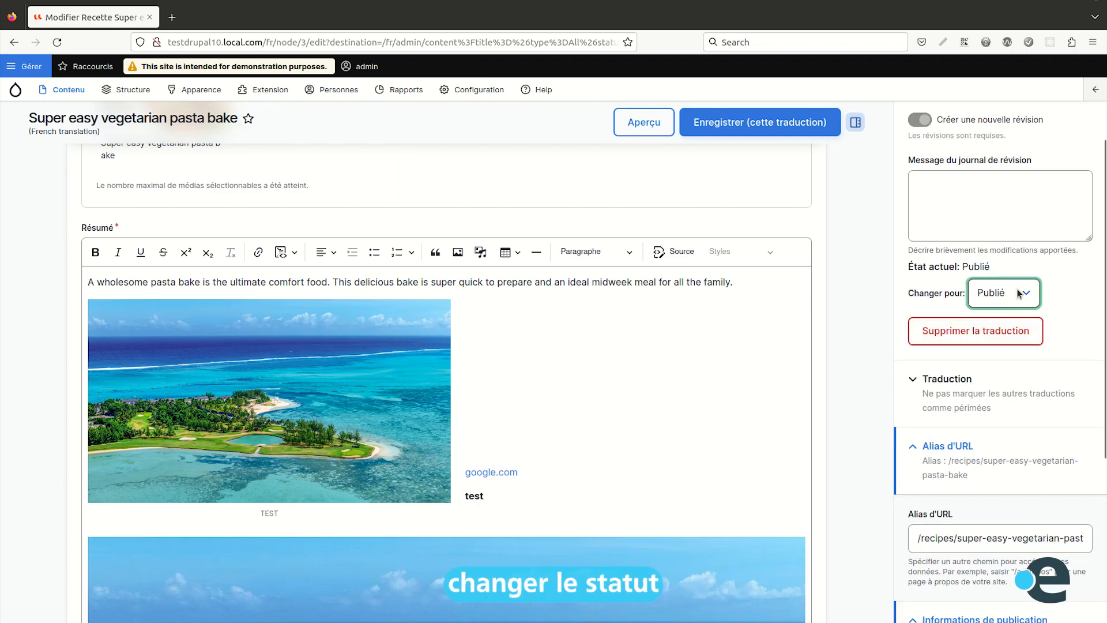
{"action": "scroll", "coordinate": [1043, 273], "scroll_direction": "down", "scroll_amount": 3}
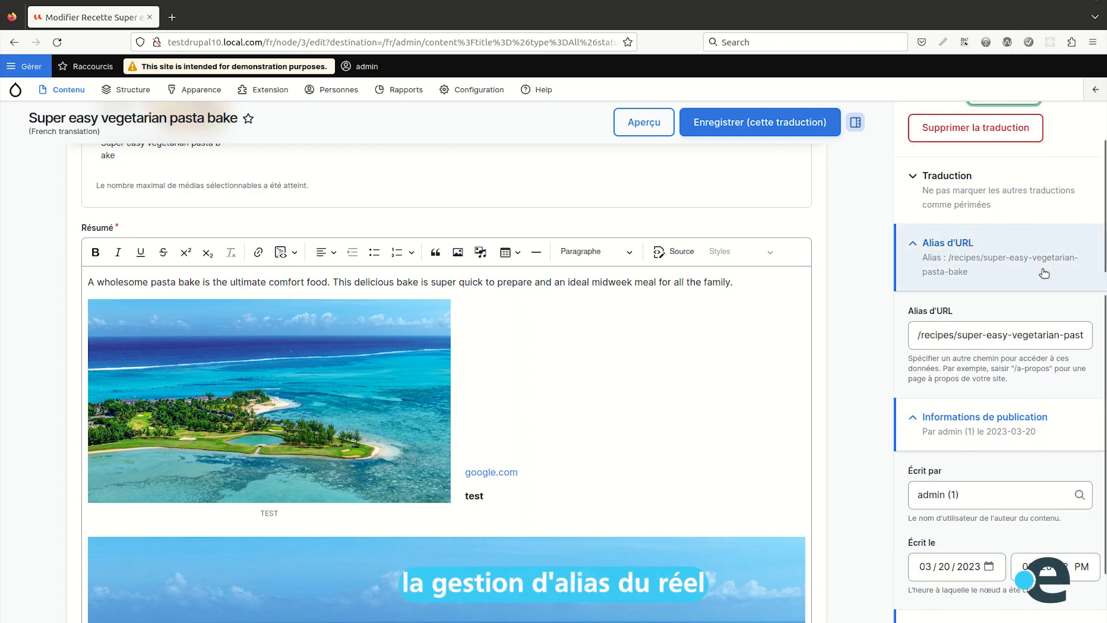
{"action": "scroll", "coordinate": [1044, 274], "scroll_direction": "down", "scroll_amount": 2}
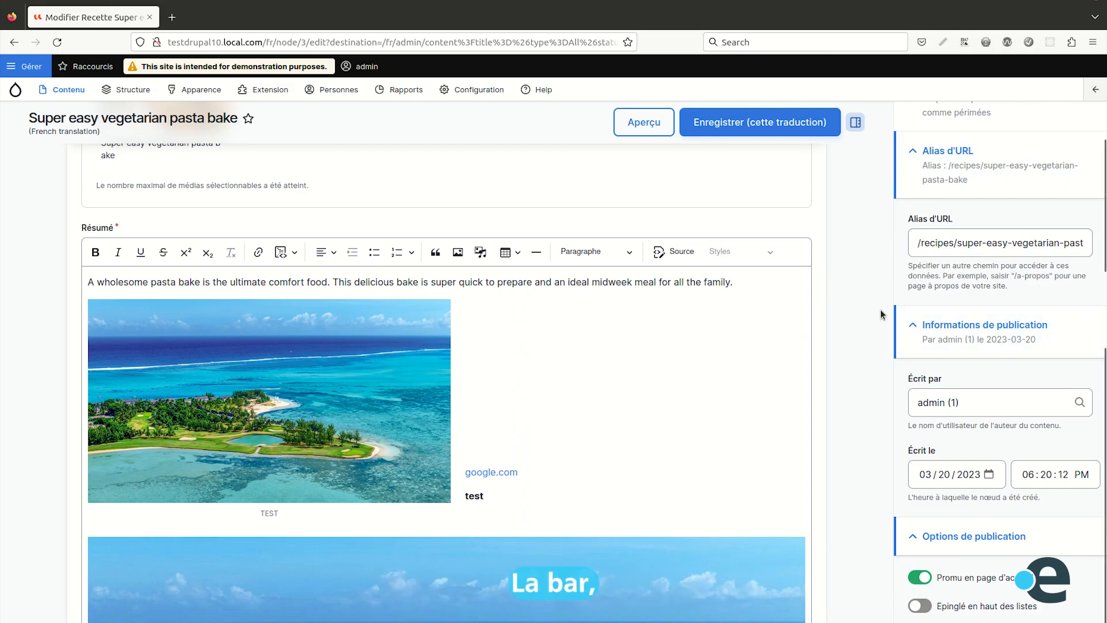
{"action": "scroll", "coordinate": [882, 314], "scroll_direction": "down", "scroll_amount": 4}
{"action": "scroll", "coordinate": [929, 255], "scroll_direction": "up", "scroll_amount": 6}
{"action": "scroll", "coordinate": [776, 249], "scroll_direction": "up", "scroll_amount": 1}
{"action": "scroll", "coordinate": [962, 208], "scroll_direction": "up", "scroll_amount": 10}
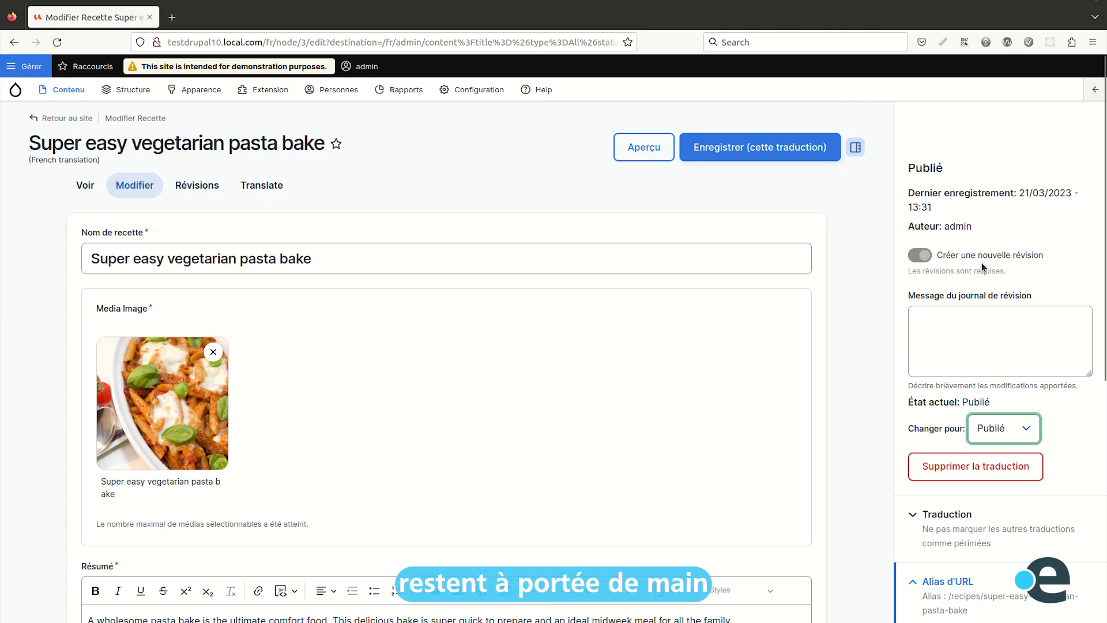
{"action": "scroll", "coordinate": [967, 257], "scroll_direction": "down", "scroll_amount": 9}
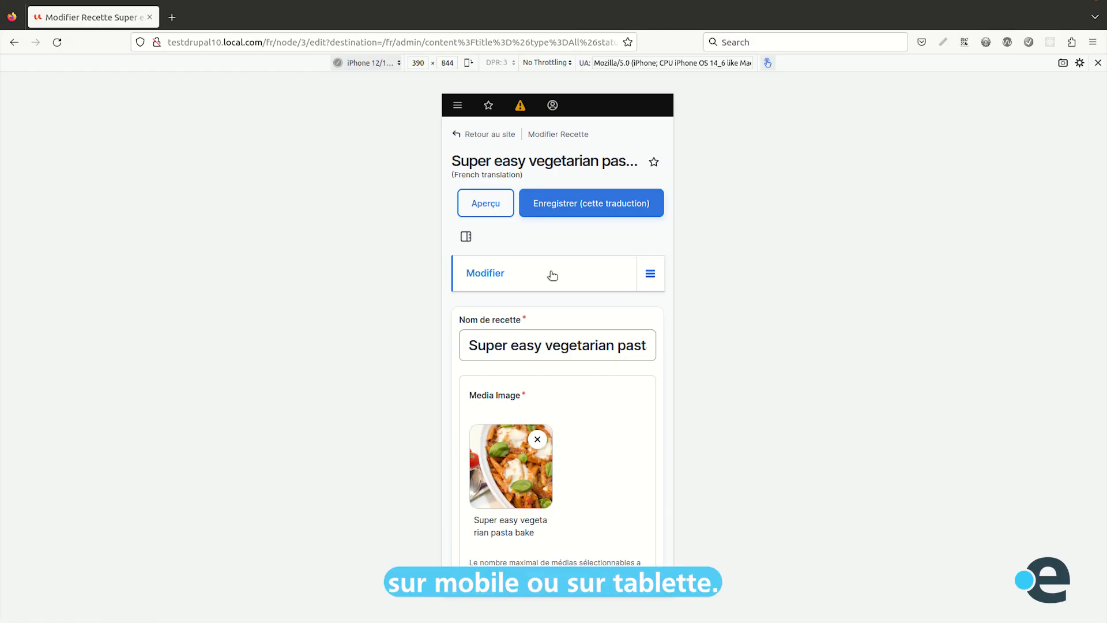
Look through the whole recipe edit form in the iPhone 12 responsive view, including the editor and ingredients
{"action": "scroll", "coordinate": [551, 274], "scroll_direction": "down", "scroll_amount": 15}
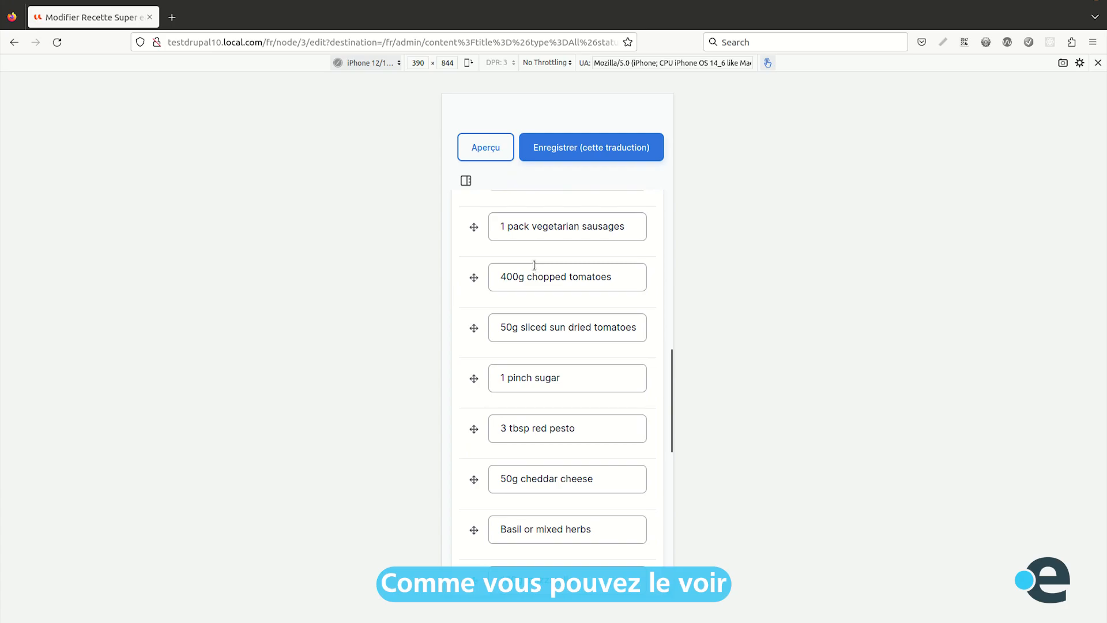
{"action": "scroll", "coordinate": [540, 254], "scroll_direction": "up", "scroll_amount": 10}
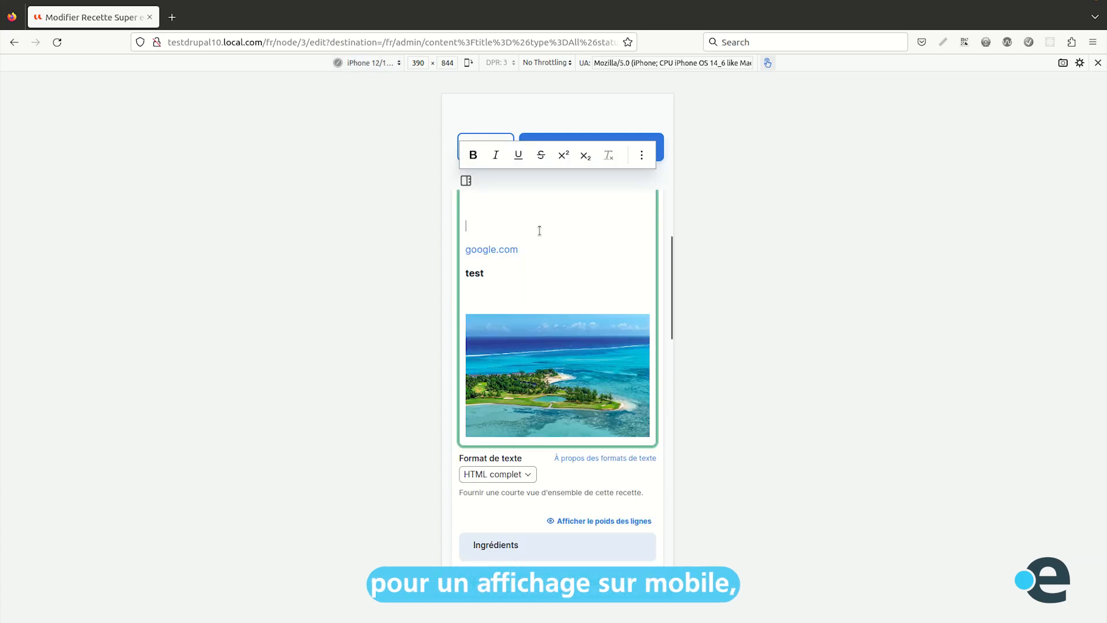
{"action": "scroll", "coordinate": [540, 234], "scroll_direction": "up", "scroll_amount": 4}
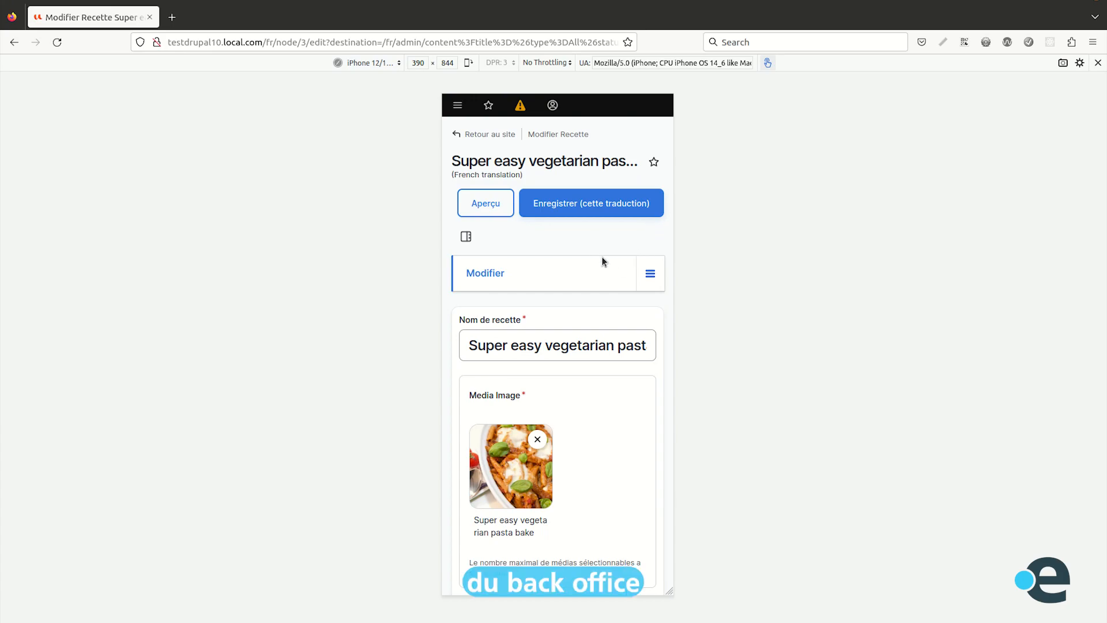
{"action": "scroll", "coordinate": [596, 248], "scroll_direction": "down", "scroll_amount": 14}
{"action": "scroll", "coordinate": [599, 269], "scroll_direction": "up", "scroll_amount": 15}
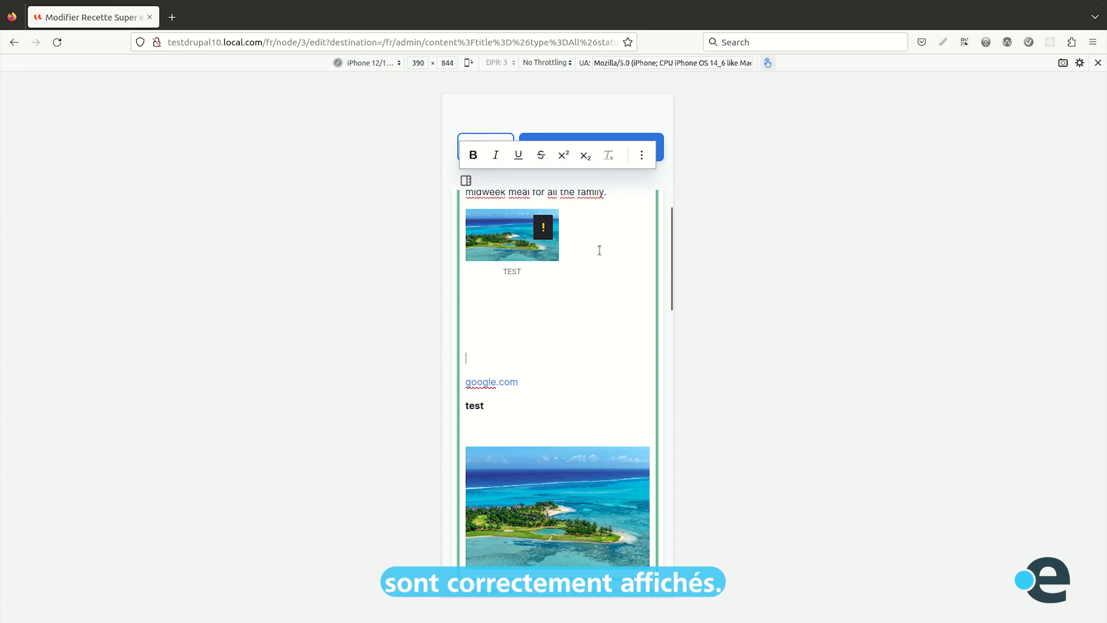
Open the Contenu page through the mobile admin navigation and look through its filters and listing
{"action": "left_click", "coordinate": [457, 106]}
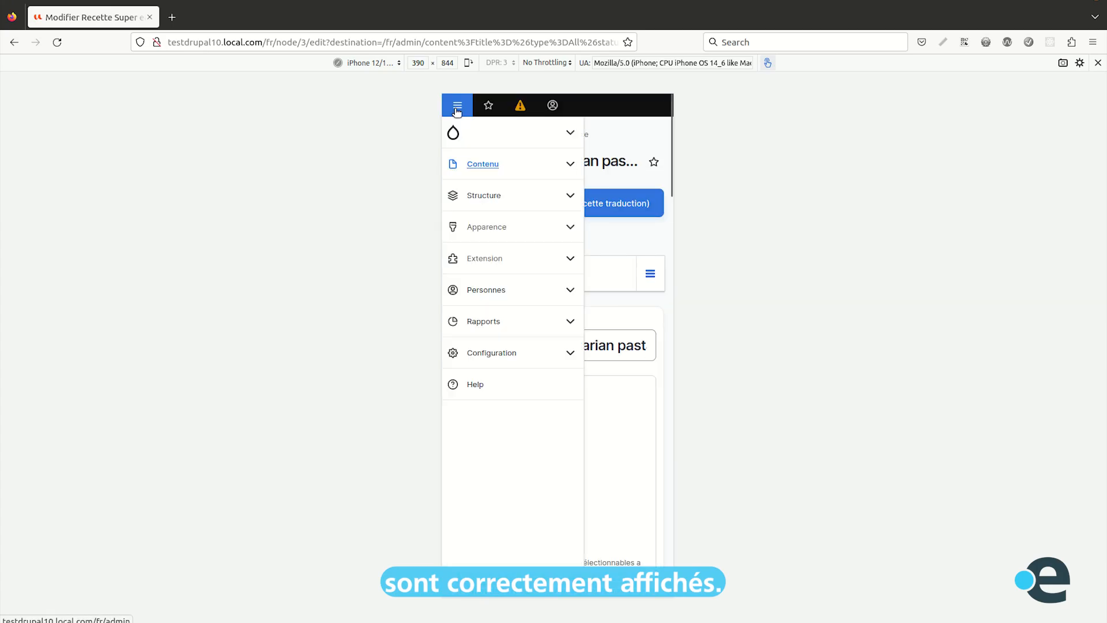
{"action": "left_click", "coordinate": [483, 163]}
{"action": "scroll", "coordinate": [542, 231], "scroll_direction": "down", "scroll_amount": 5}
{"action": "scroll", "coordinate": [545, 254], "scroll_direction": "up", "scroll_amount": 10}
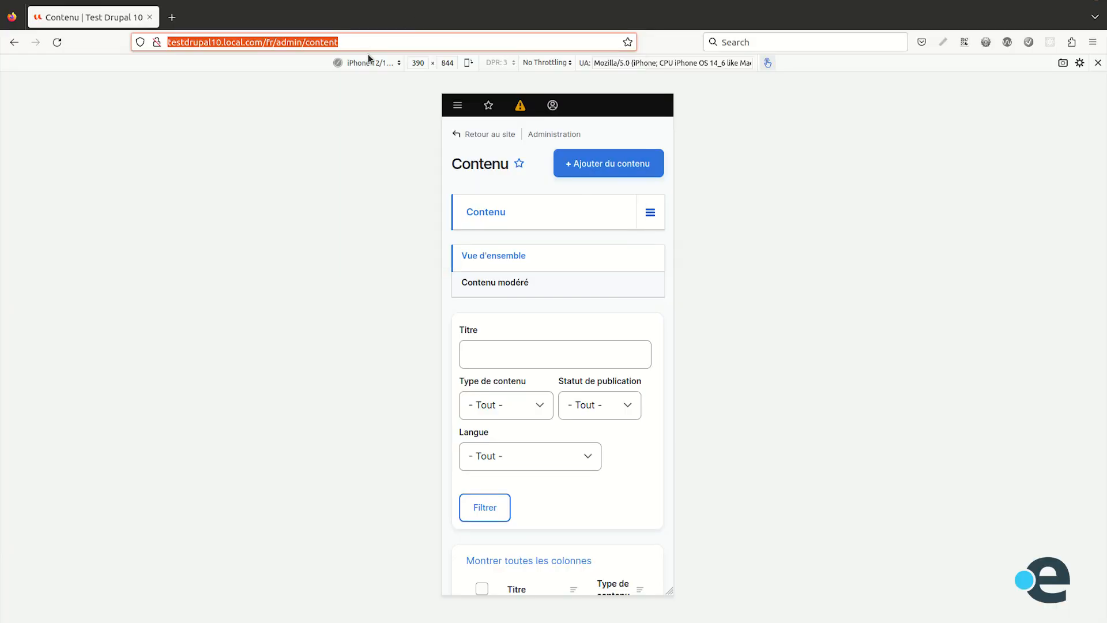
Switch the responsive view to iPad Pro, then open and look through the edit form of the article "Essayez-le et cultivez vos propres herbes"
{"action": "left_click", "coordinate": [367, 69]}
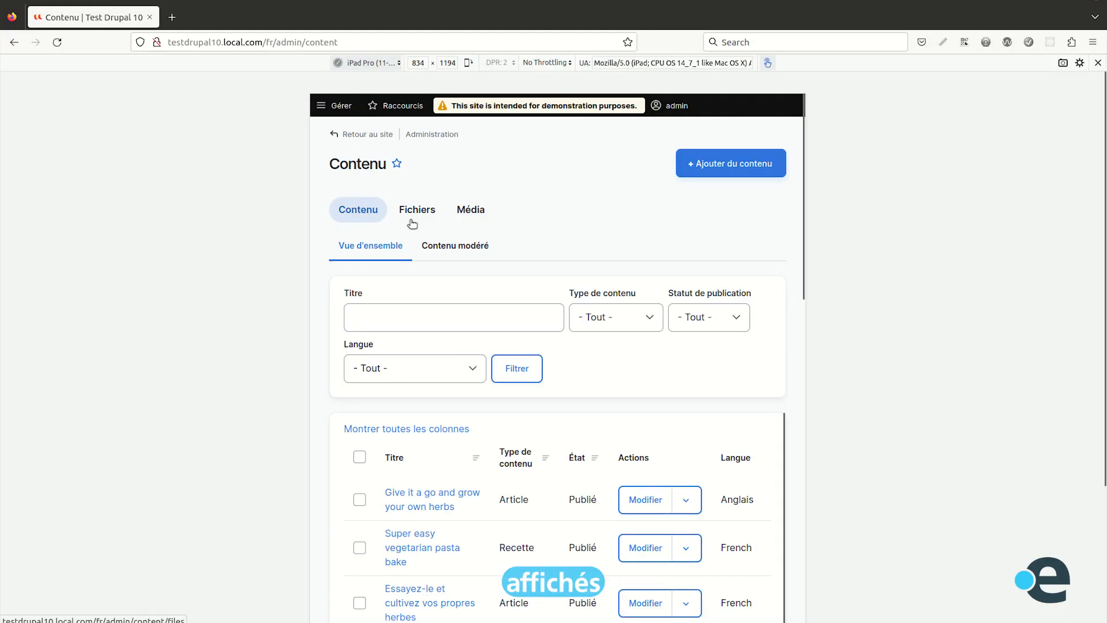
{"action": "left_click", "coordinate": [467, 62]}
{"action": "left_click", "coordinate": [467, 62]}
{"action": "scroll", "coordinate": [666, 416], "scroll_direction": "down", "scroll_amount": 7}
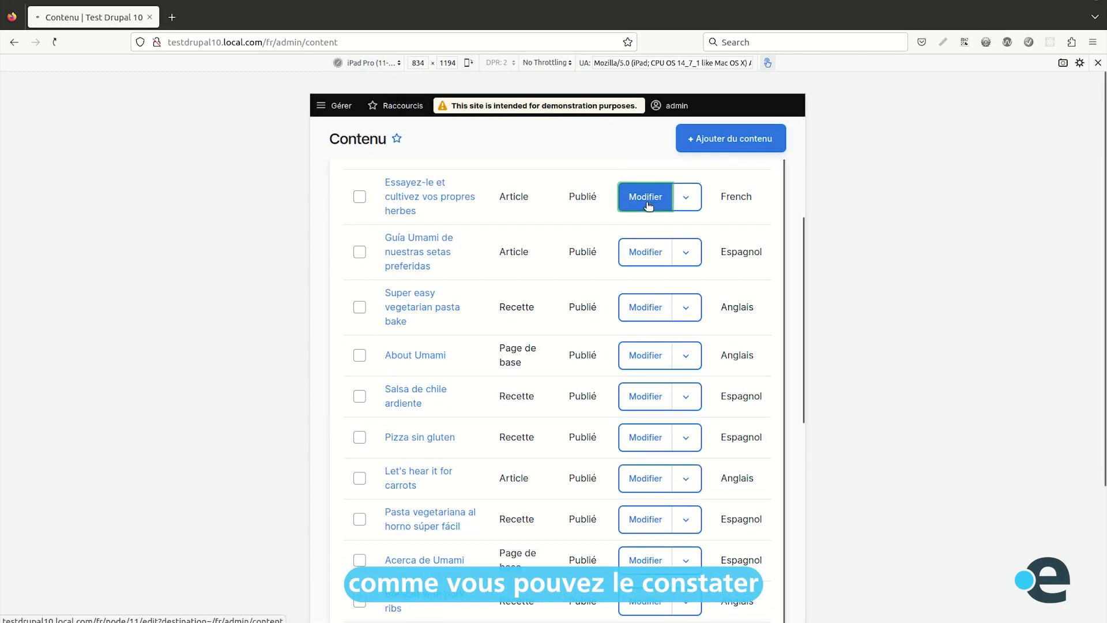
{"action": "scroll", "coordinate": [659, 237], "scroll_direction": "down", "scroll_amount": 5}
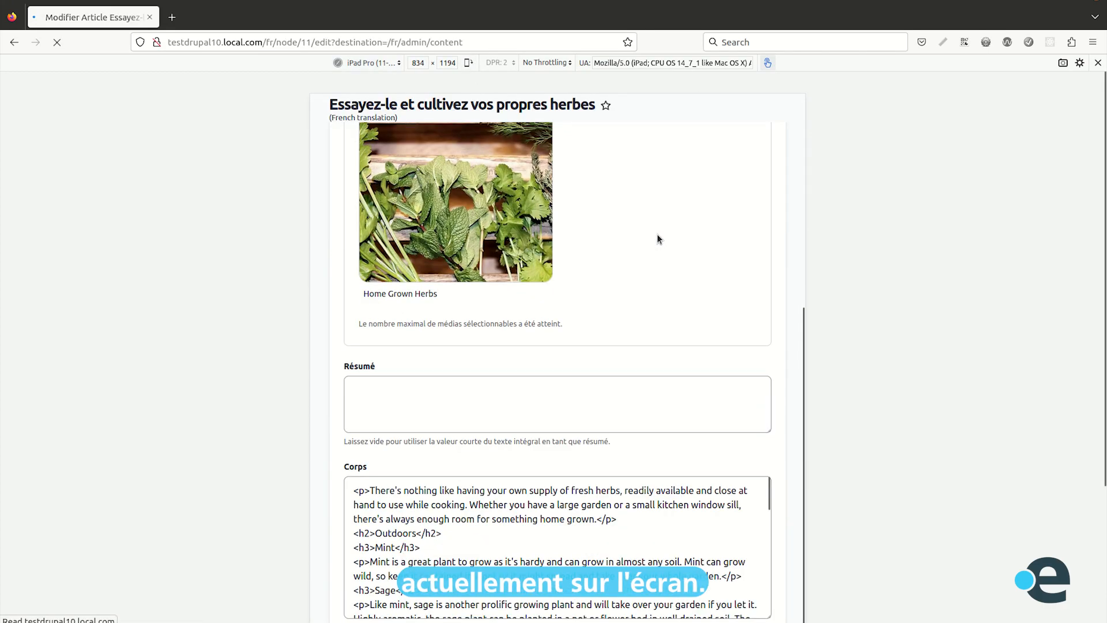
{"action": "scroll", "coordinate": [656, 234], "scroll_direction": "down", "scroll_amount": 3}
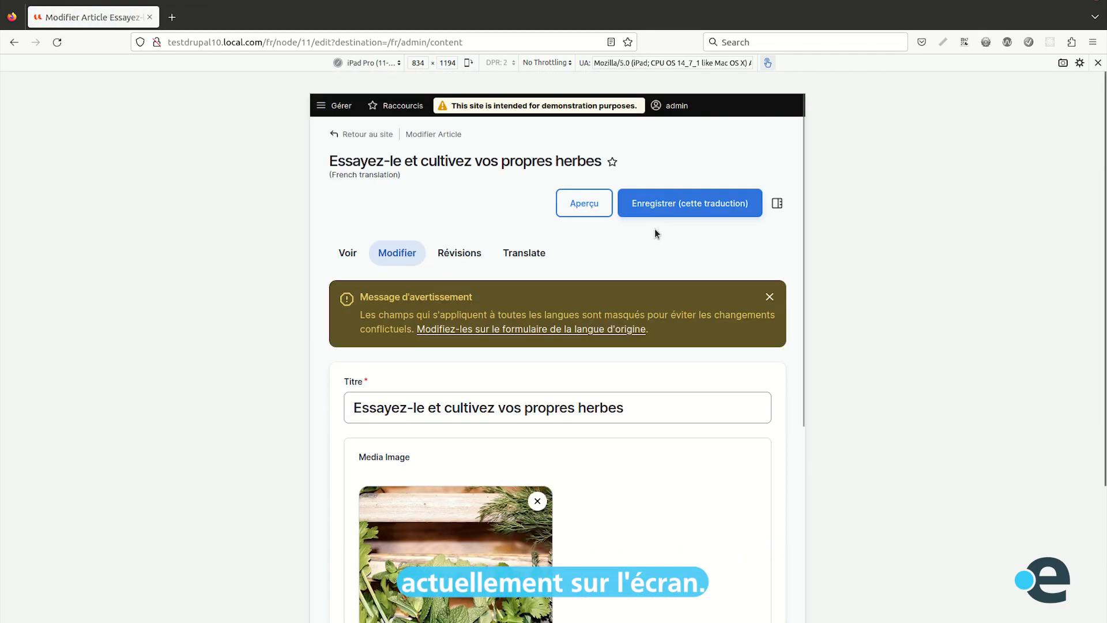